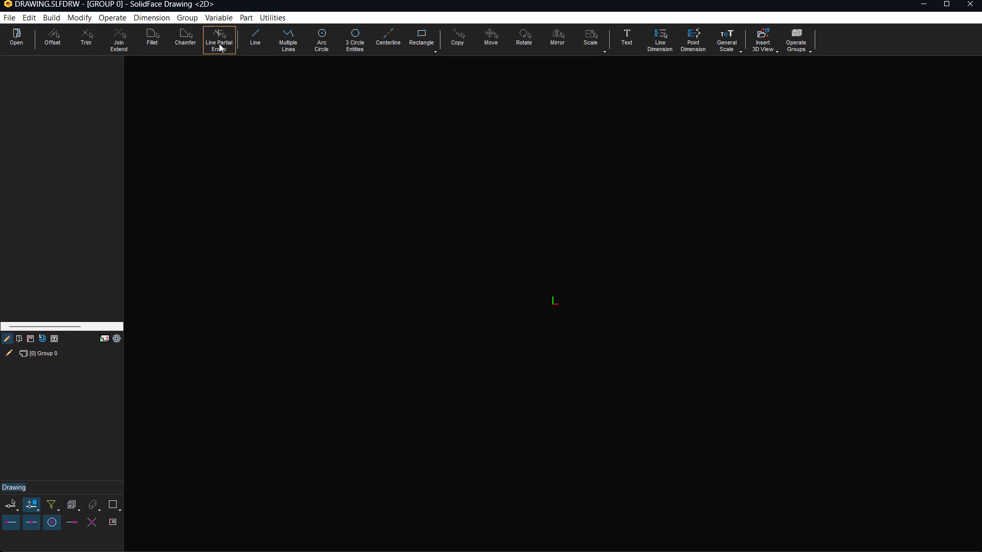
Insert two comments in the active group: "L = Rectangle Length" and "H = Rectangle Height".
left_click(187, 17)
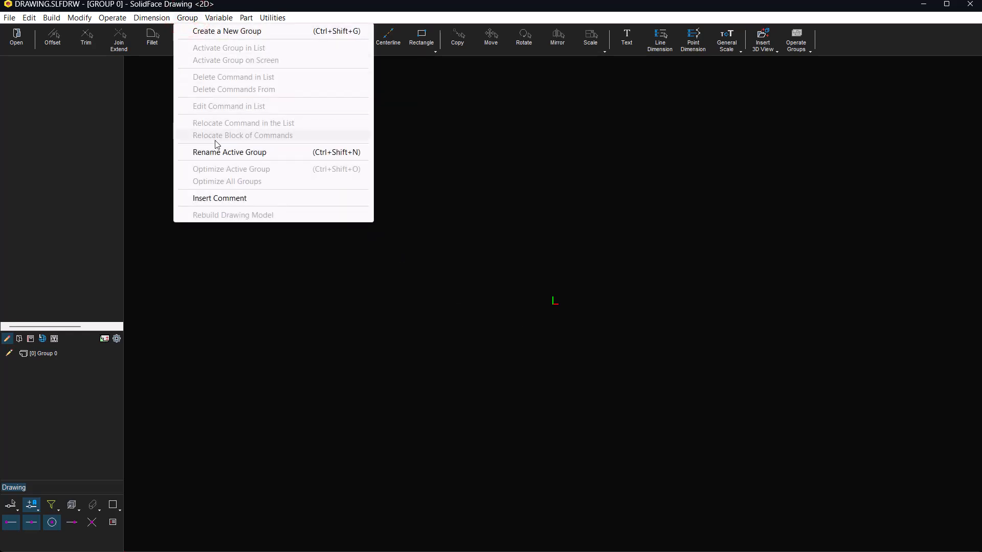
left_click(220, 197)
type("L = Rectangle L")
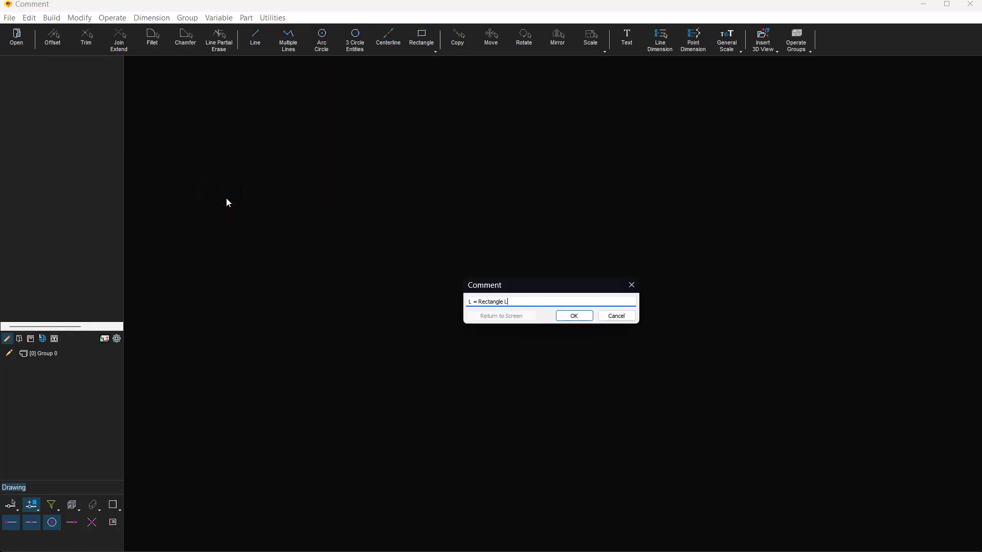
type("ength")
key("Return")
type("H = Rectangle Height")
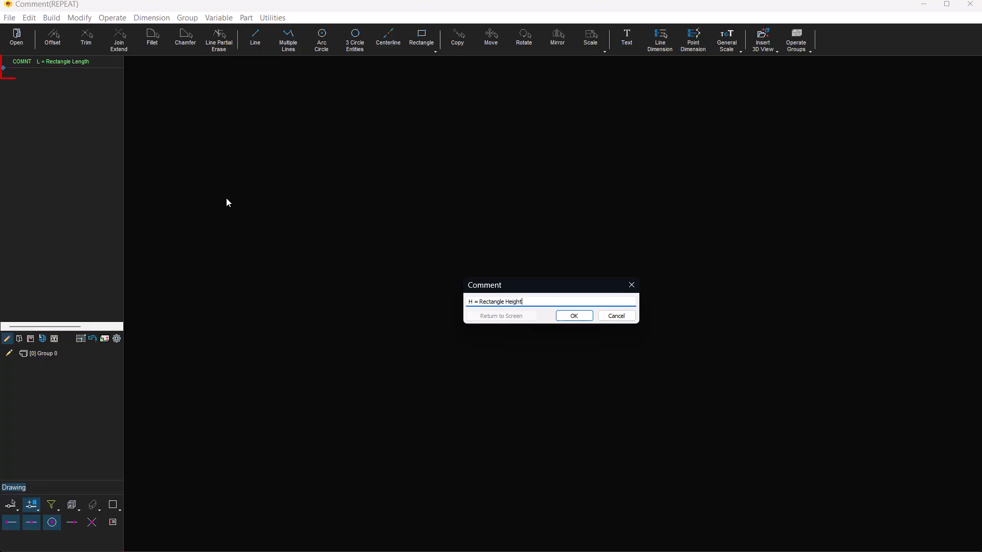
key("Return")
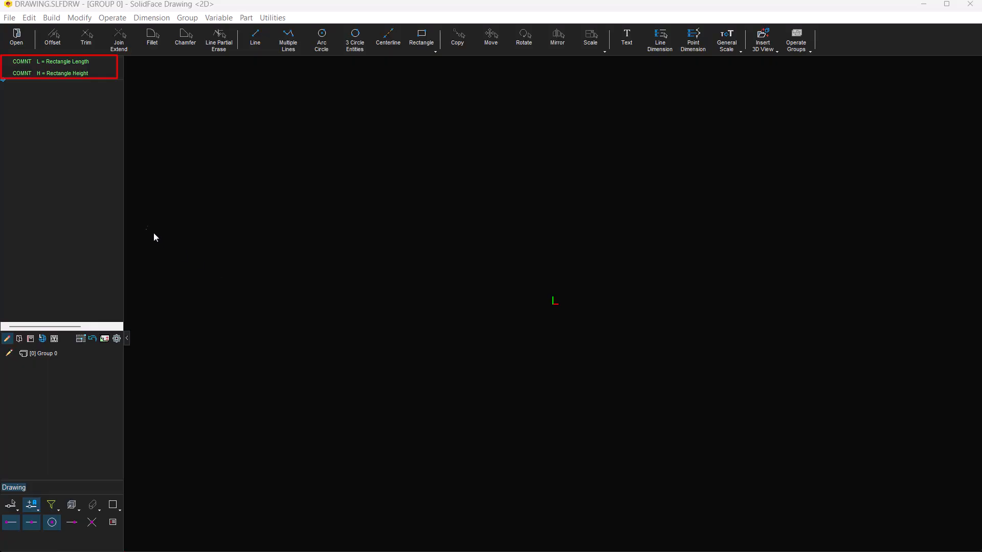
left_click(82, 60)
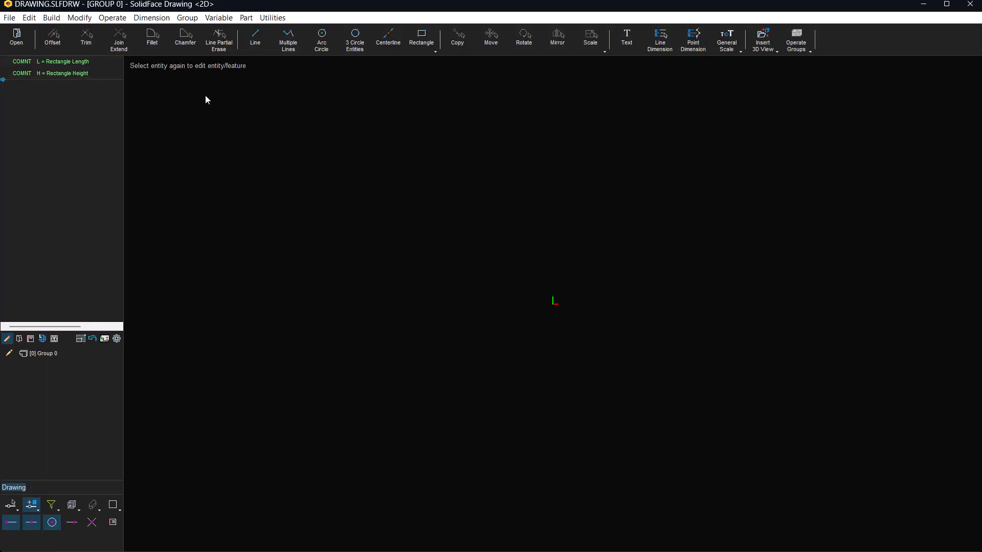
Create variable L with a value of 100 and variable H with a value of 50.
left_click(211, 18)
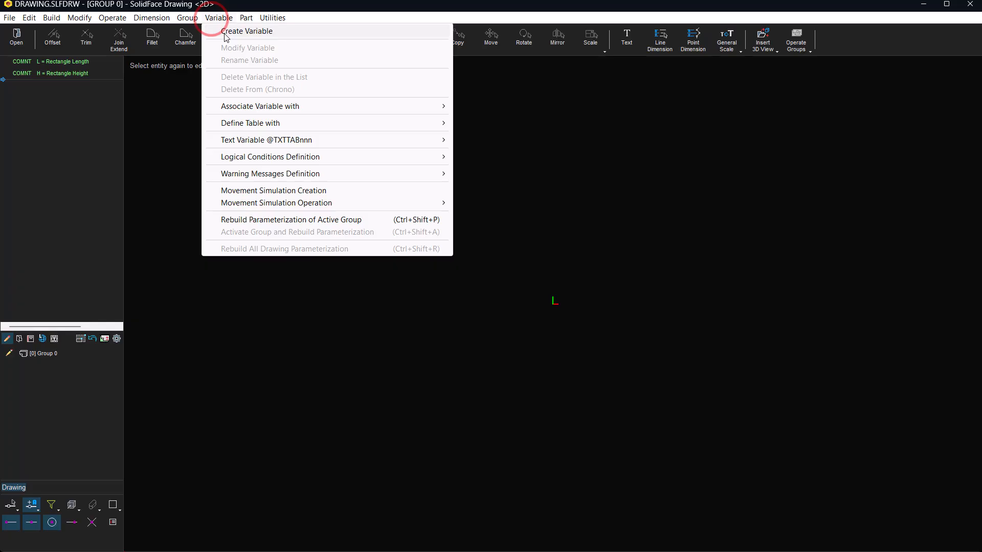
left_click(227, 32)
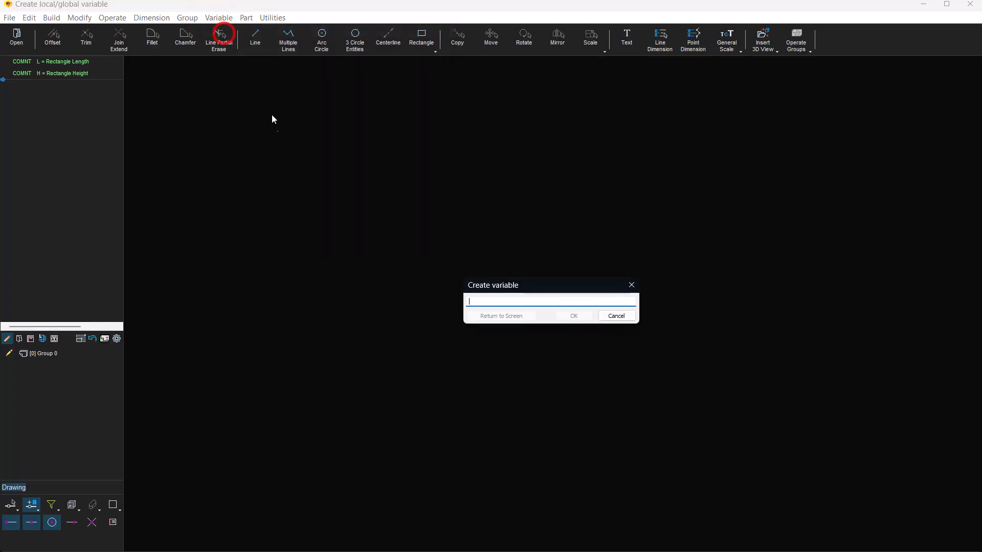
type("L")
key("Return")
type("100")
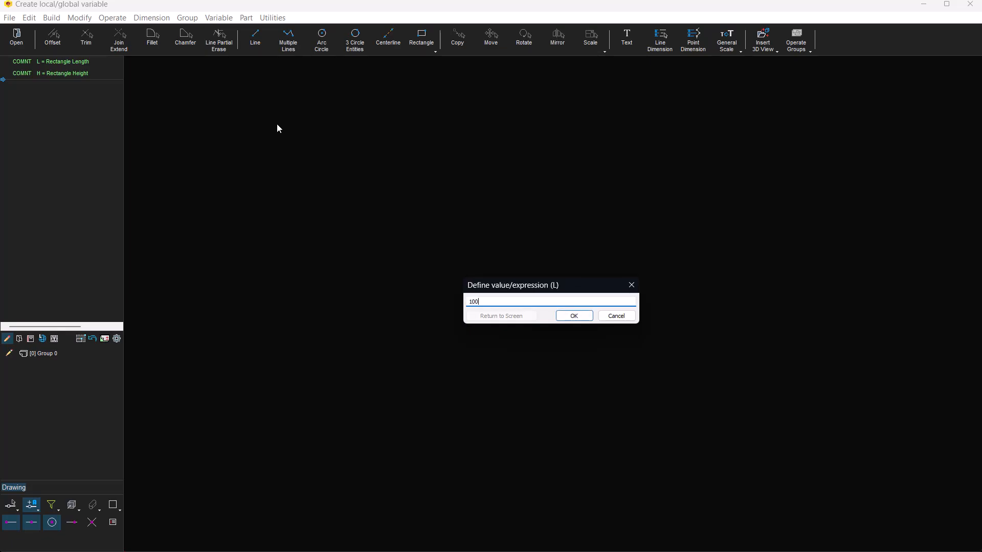
key("Return")
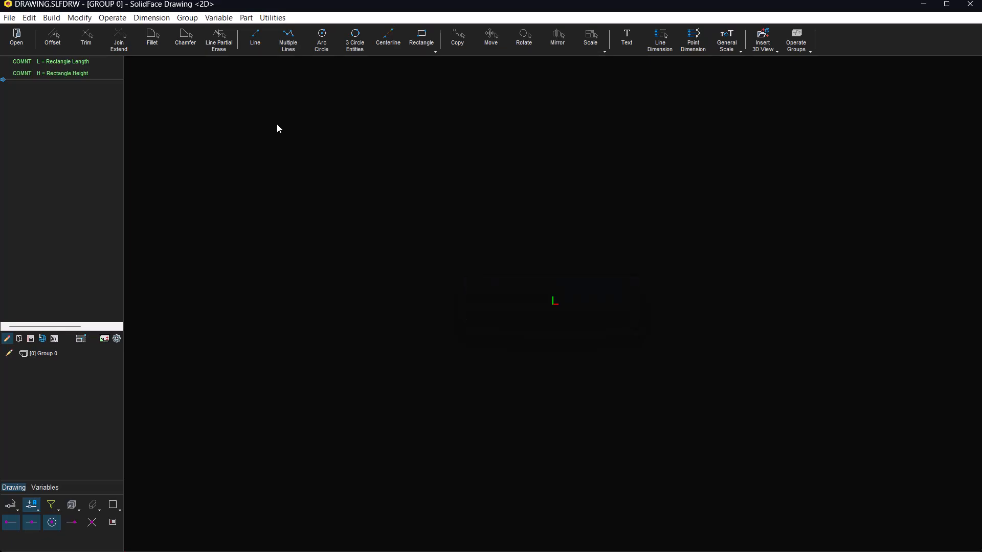
type("H")
key("Return")
type("50")
key("Return")
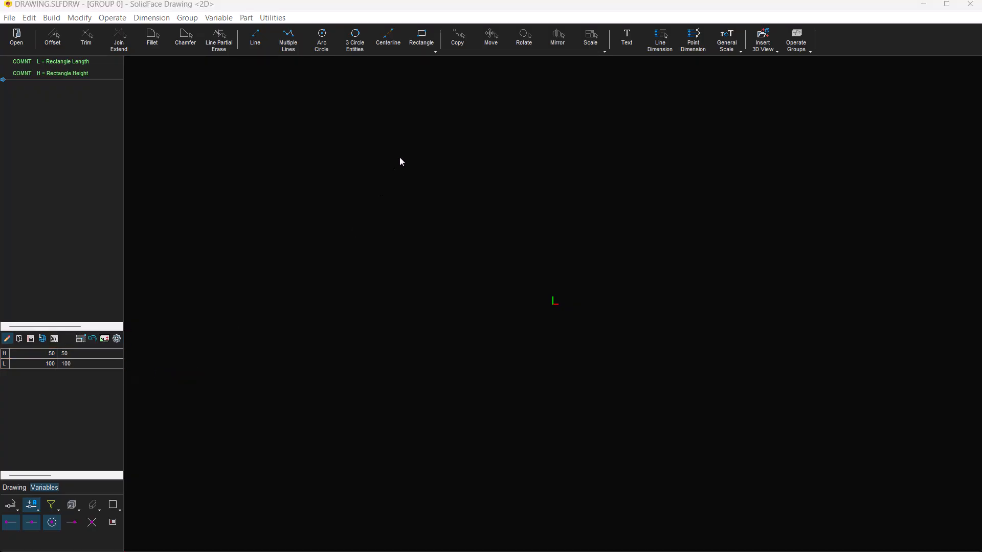
Draw a rectangle from the origin with length L and height H, placing its height dimension beside it and its length dimension above it.
left_click(422, 38)
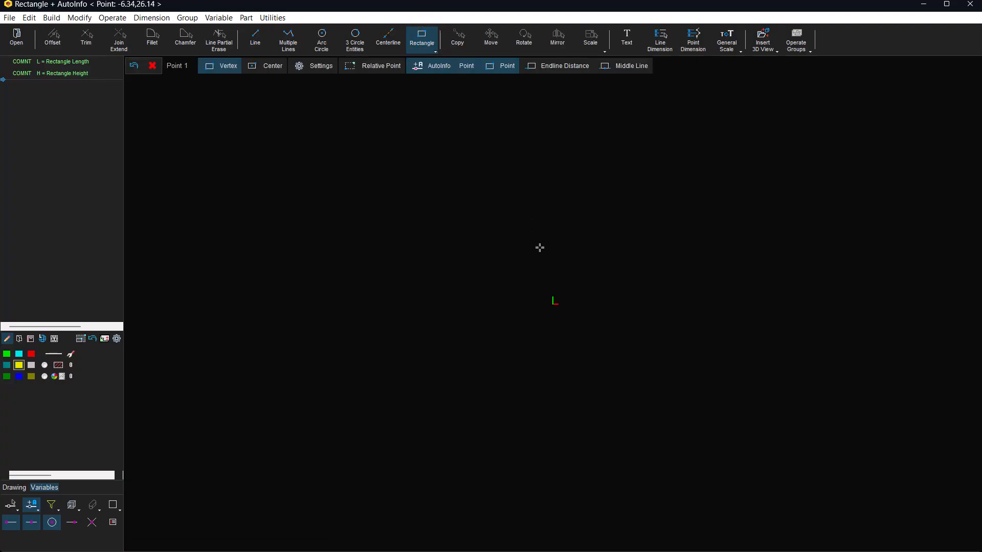
left_click(553, 302)
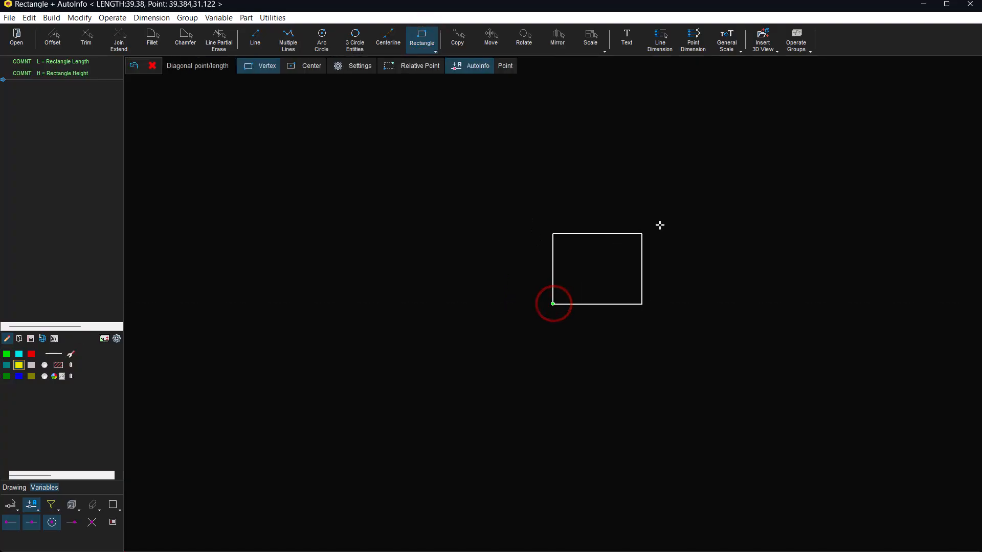
type("L")
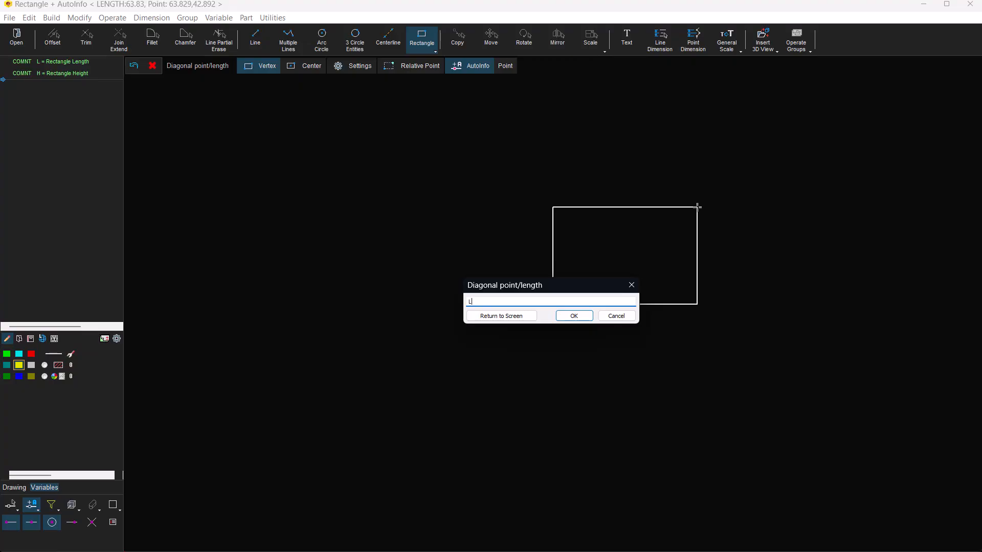
key("Return")
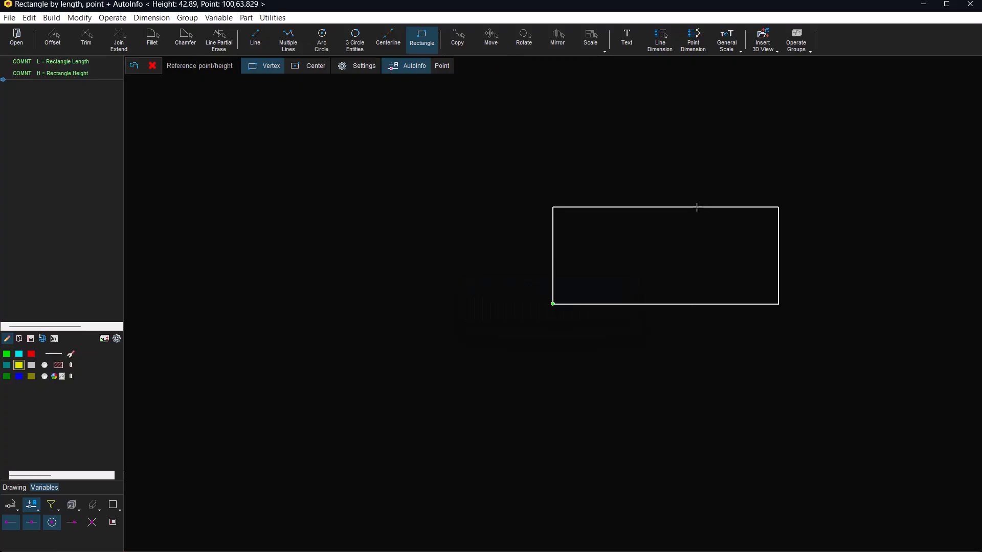
type("H")
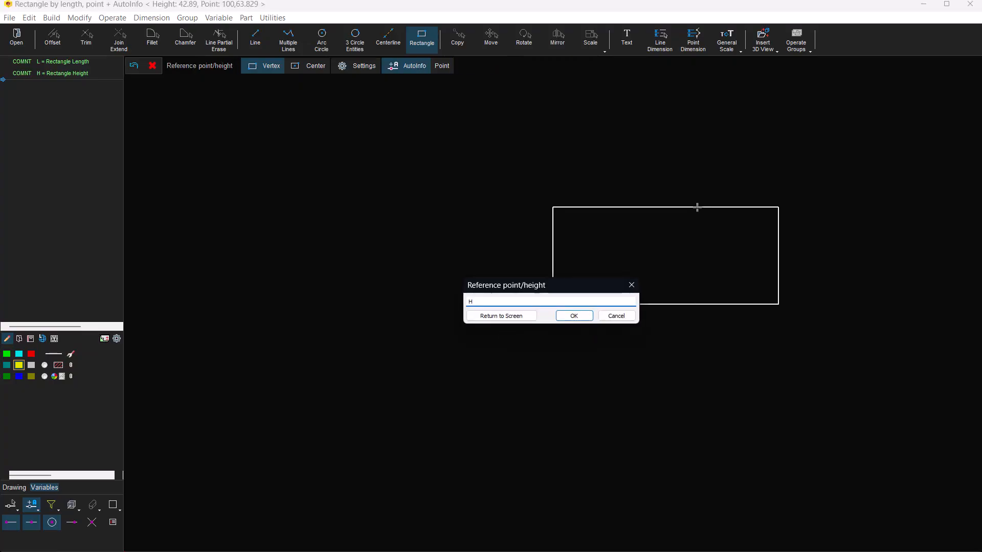
key("Return")
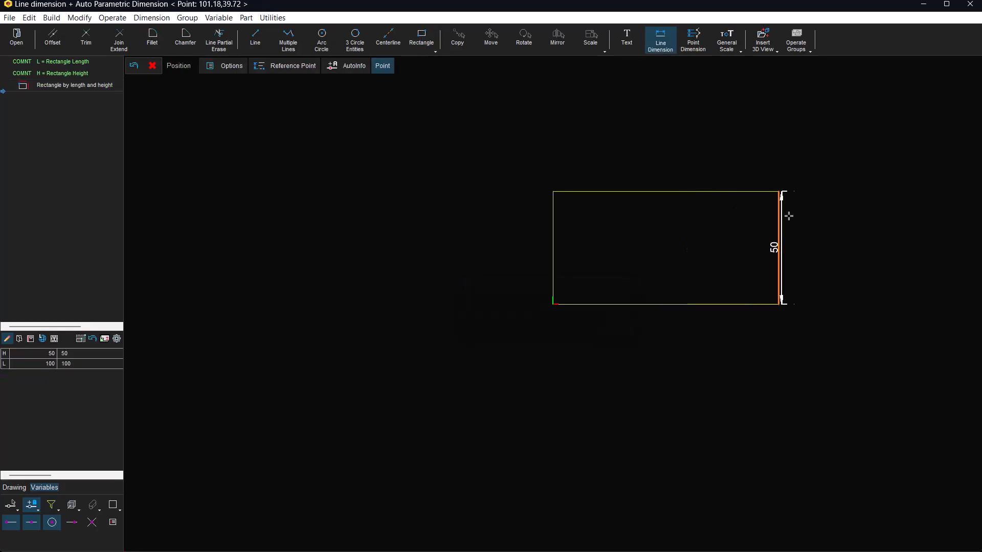
left_click(823, 222)
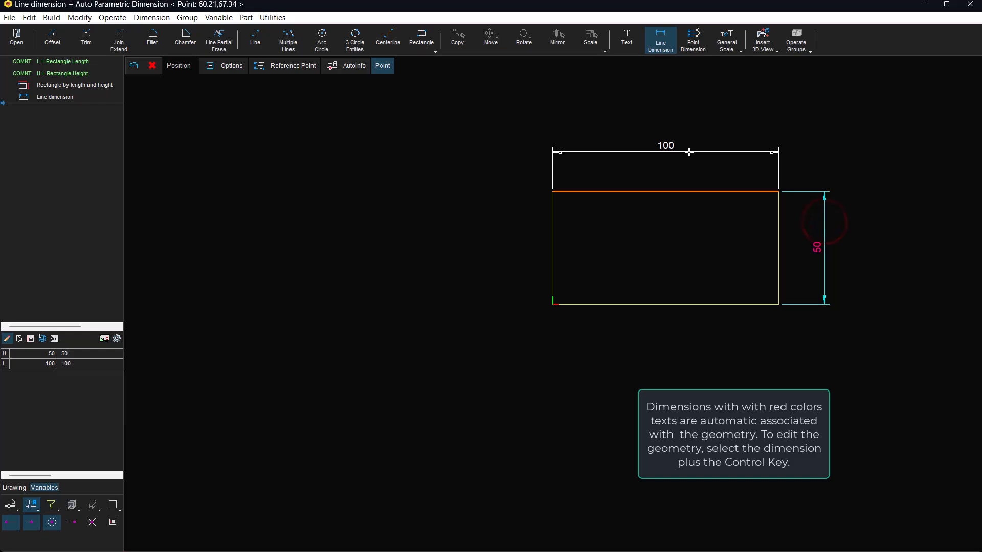
left_click(677, 147)
Set the rectangle's length dimension to variable L and its height dimension to variable H.
left_click(677, 147, "ctrl")
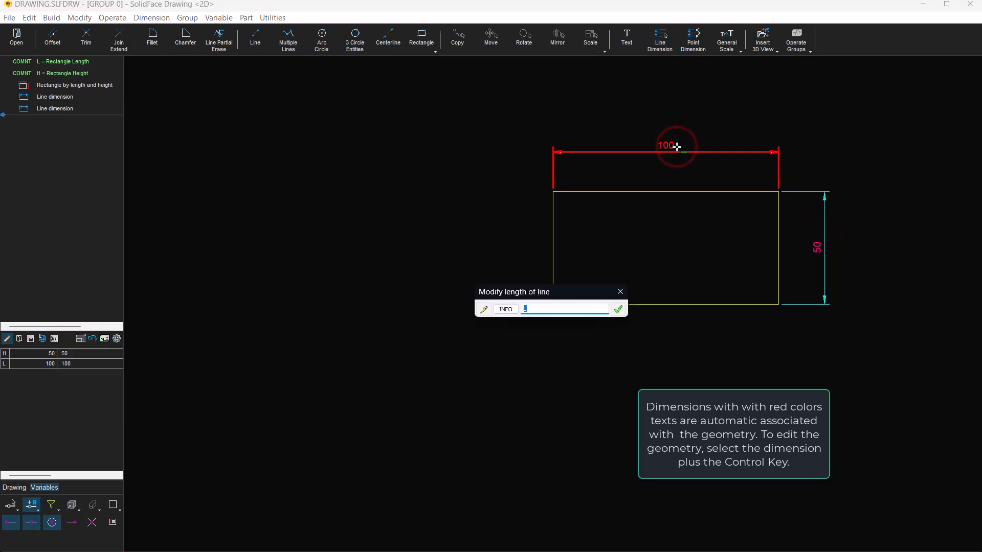
type("L")
left_click(617, 308)
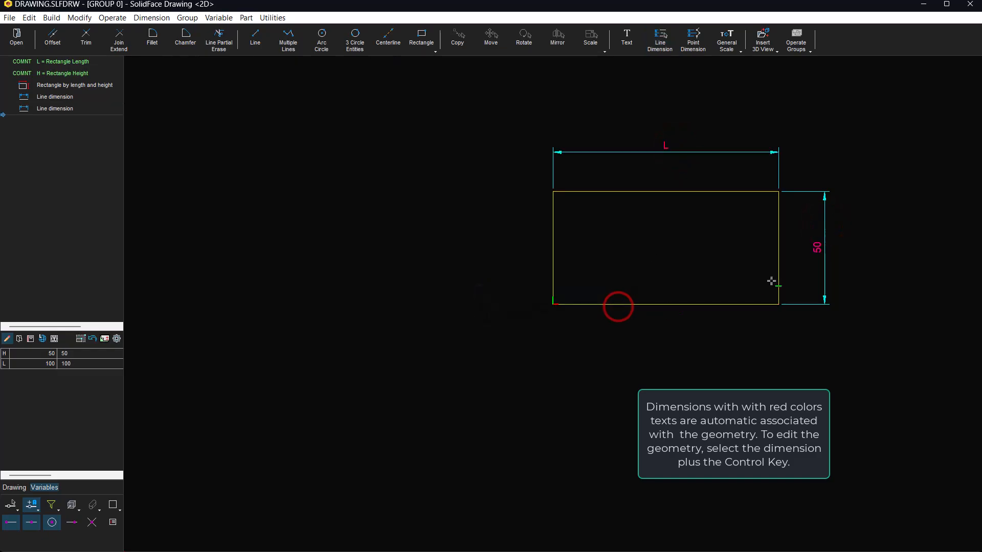
left_click(817, 248, "ctrl")
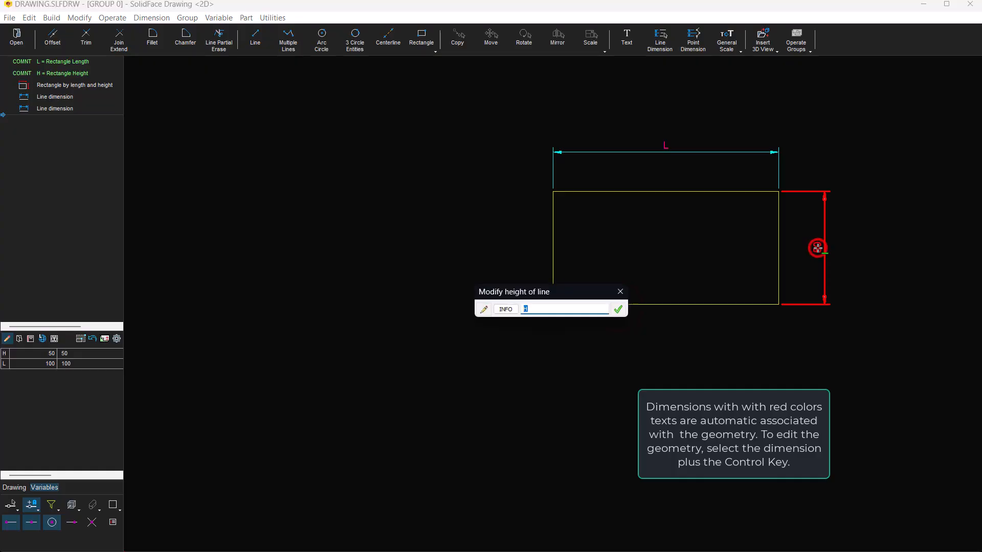
type("H")
left_click(616, 308)
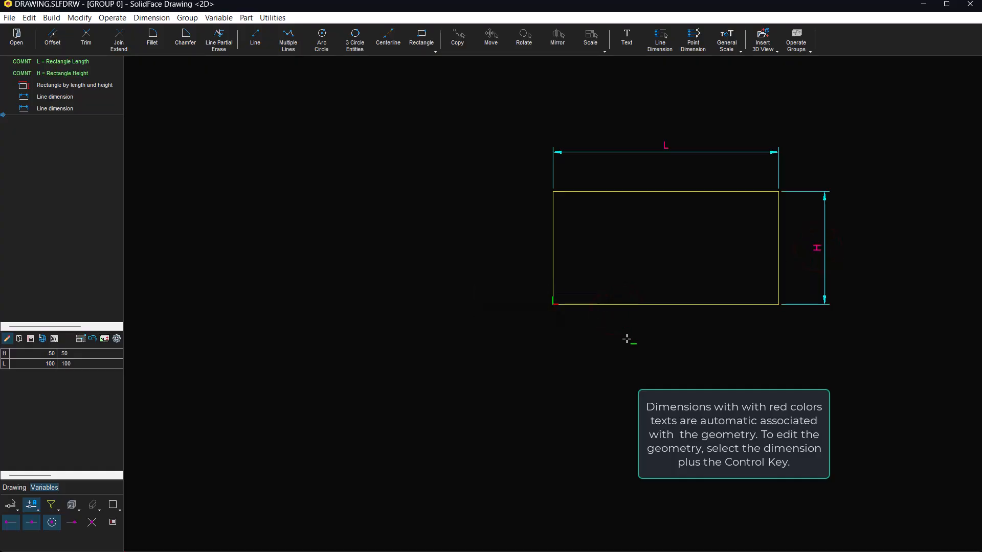
Delete the rectangle command and all commands that follow it, keeping the two comments.
left_click(118, 84)
right_click(118, 85)
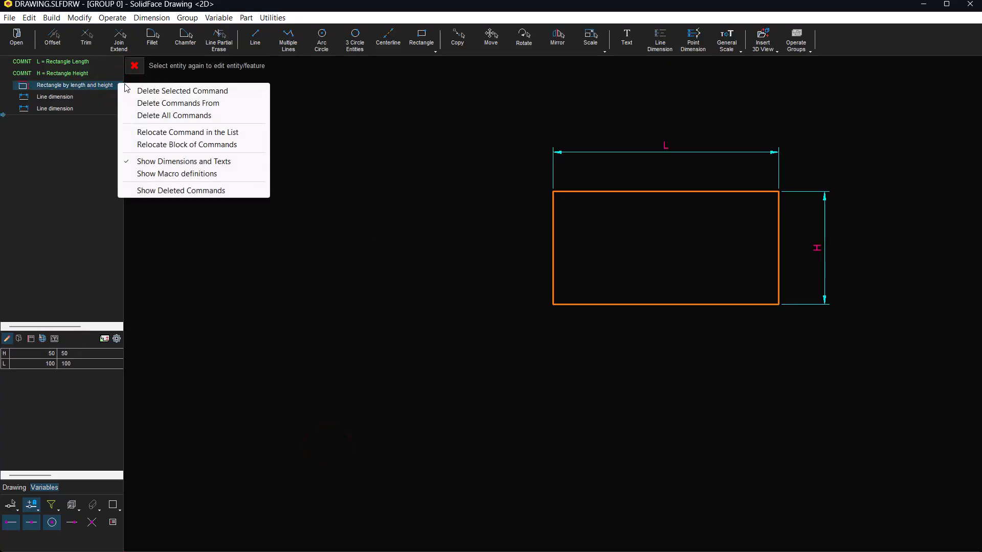
left_click(158, 103)
left_click(473, 325)
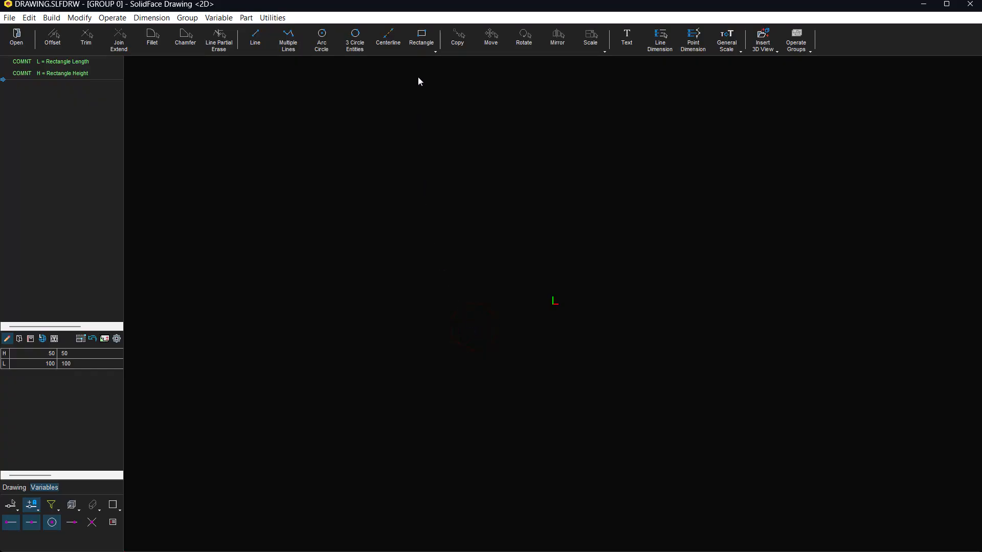
Draw a freehand rectangle of about 67 by 44 from the origin, placing its height dimension beside it and its length dimension above it.
left_click(420, 45)
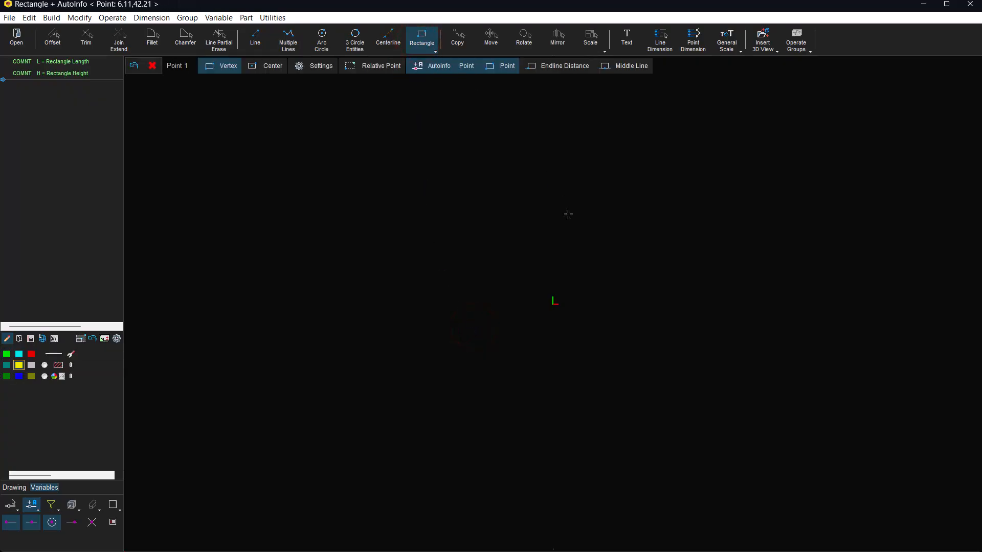
left_click(552, 304)
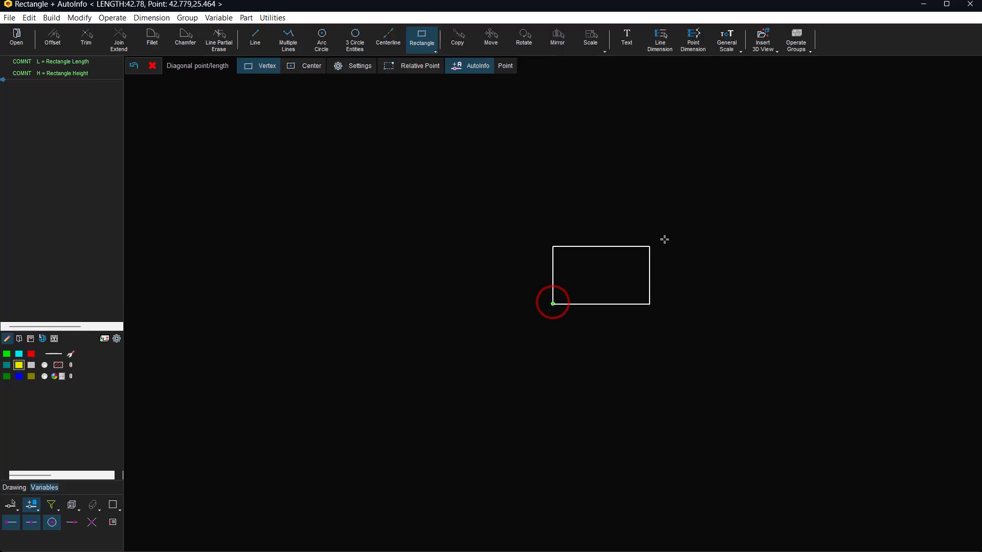
left_click(704, 205)
left_click(767, 240)
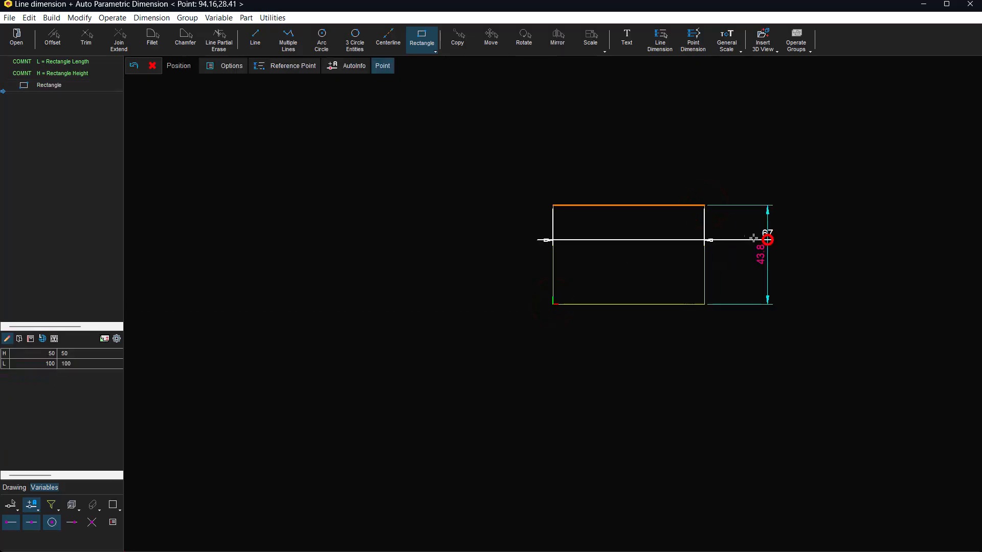
left_click(644, 176)
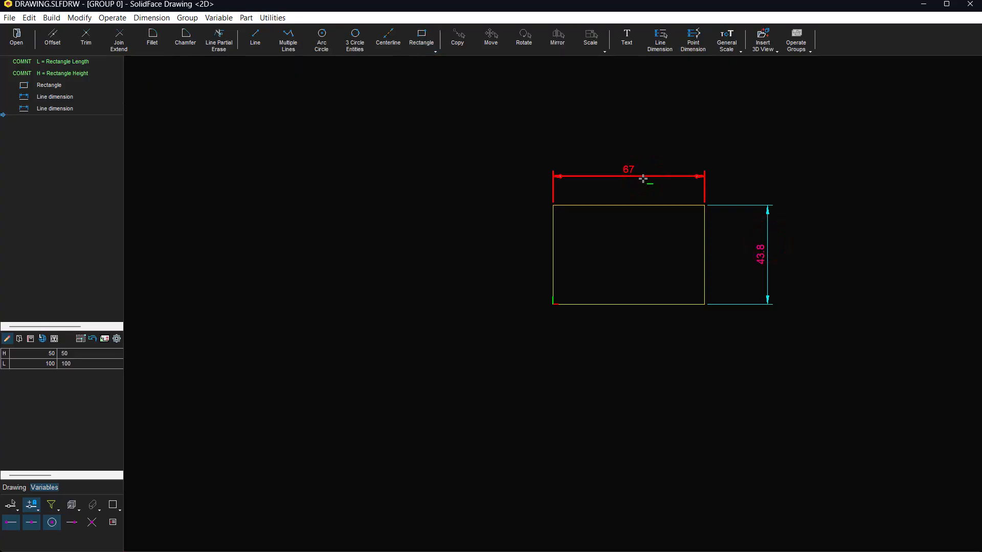
Set the rectangle's length to variable L through its length dimension.
double_click(632, 175)
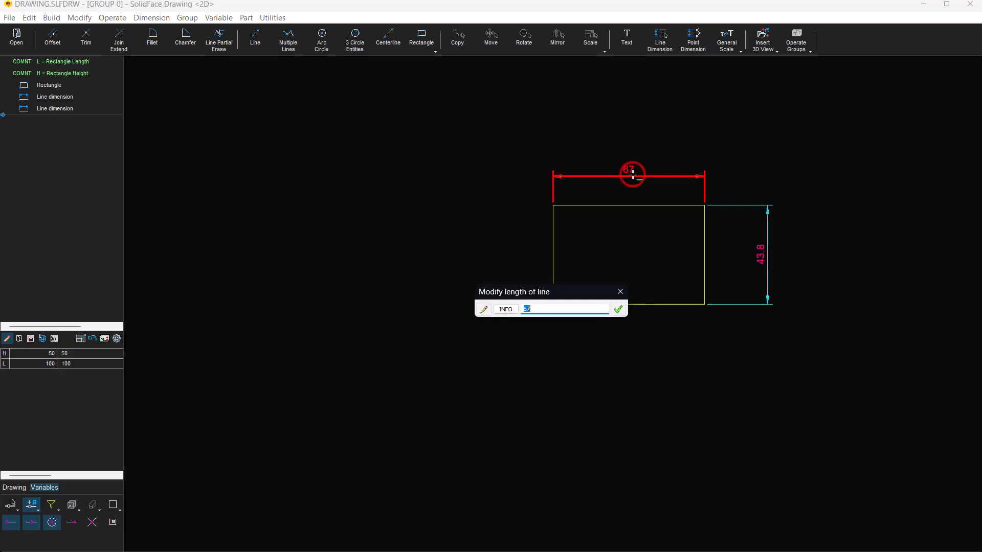
type("L")
key("Return")
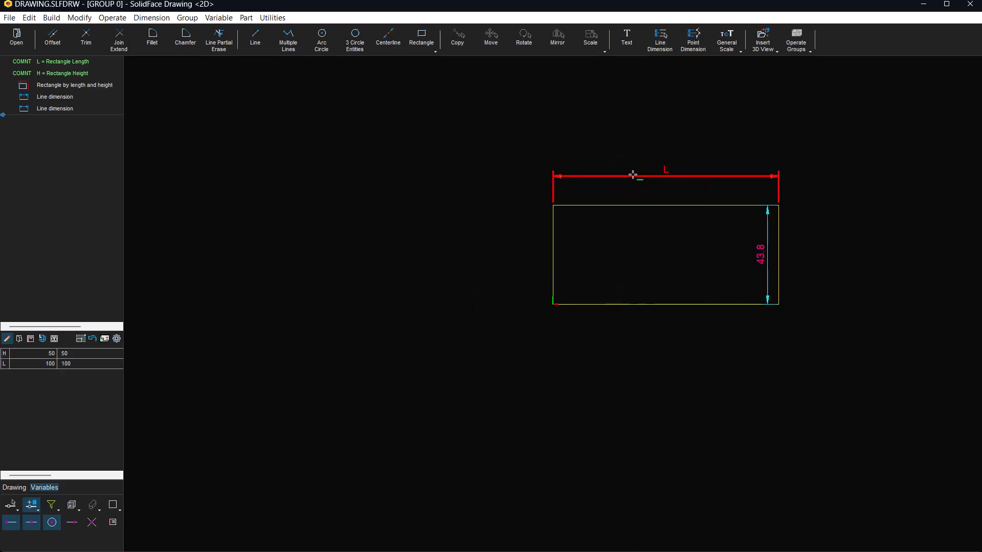
Move the height dimension outside the rectangle's right edge and set the height to variable H.
double_click(759, 252)
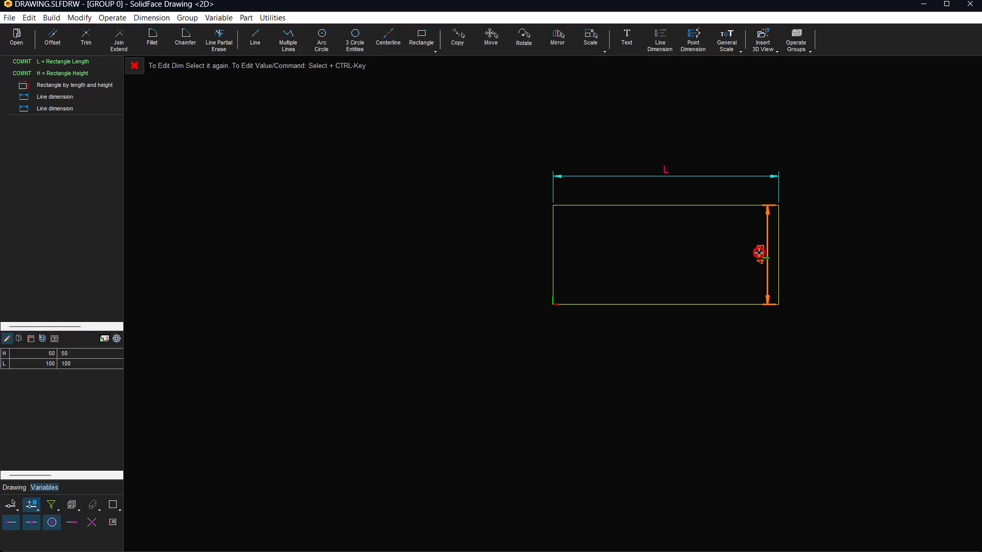
left_click(830, 251)
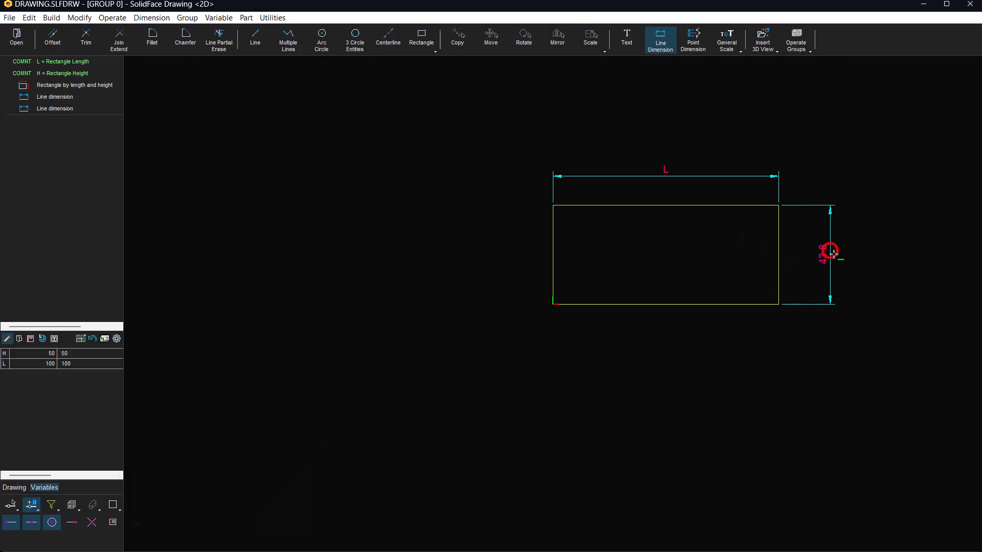
left_click(824, 255)
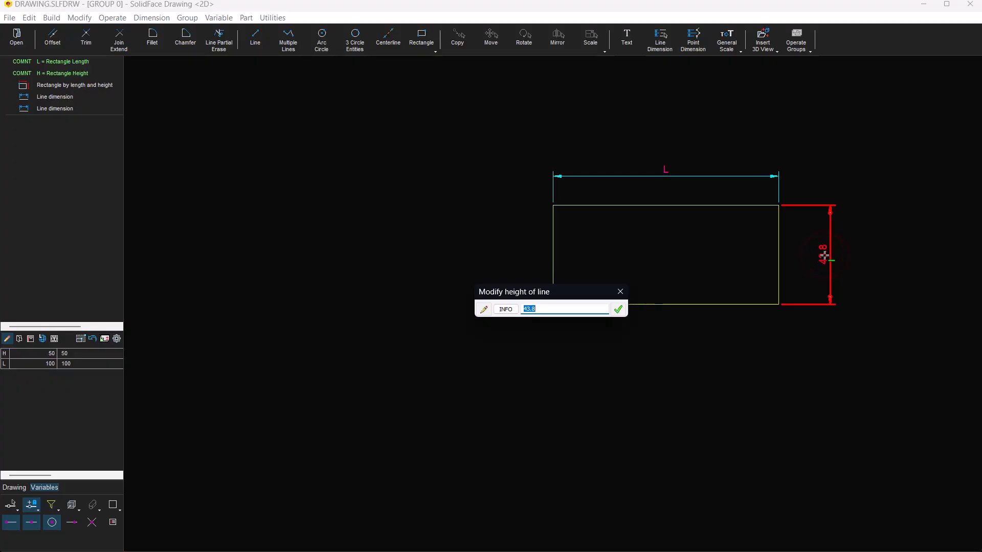
type("H")
key("Return")
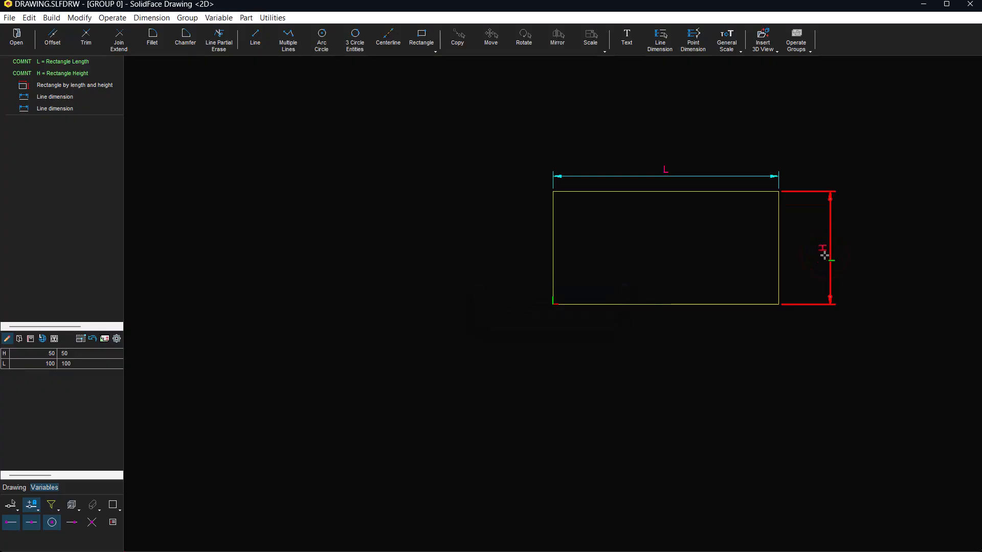
Move the length dimension farther above the rectangle's upper edge.
mouse_move(570, 541)
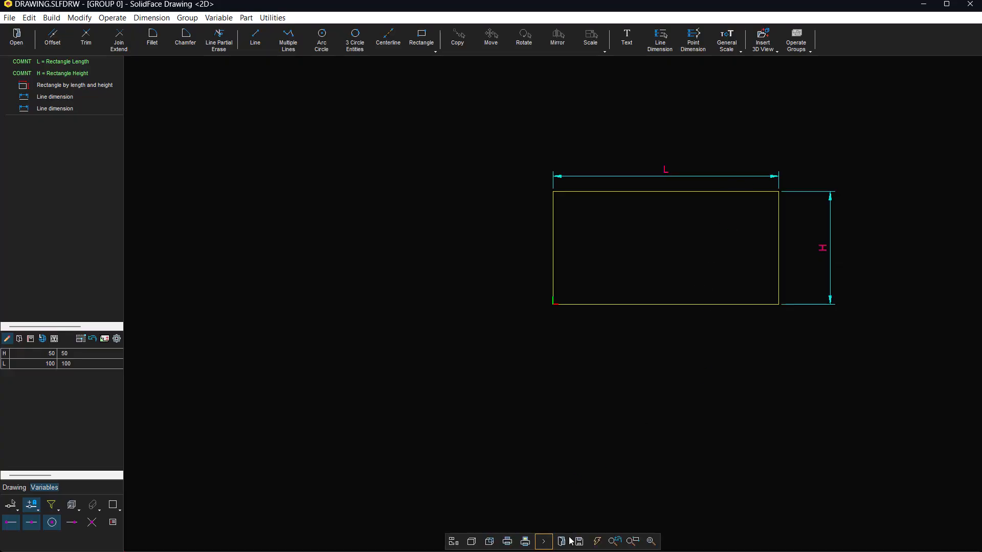
left_click(645, 541)
double_click(482, 124)
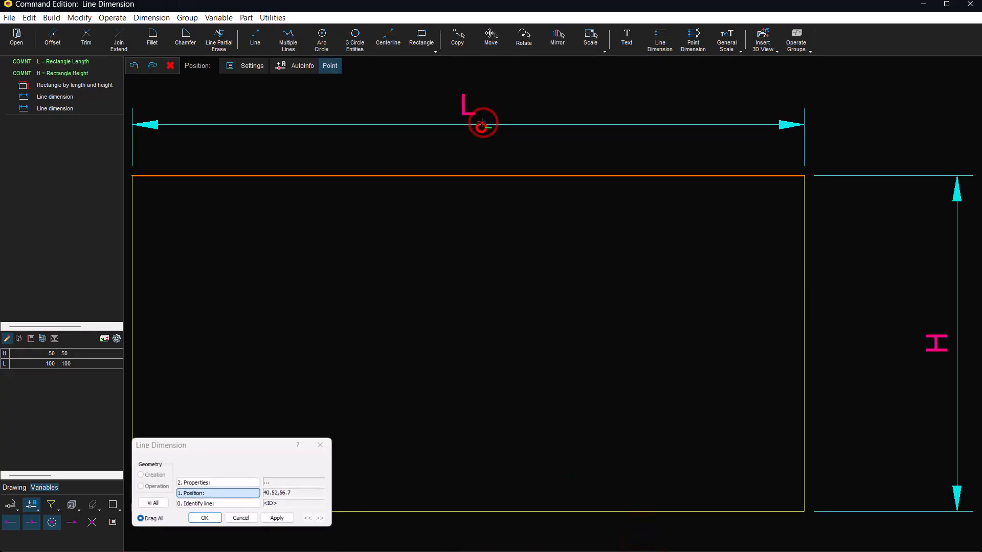
left_click(476, 83)
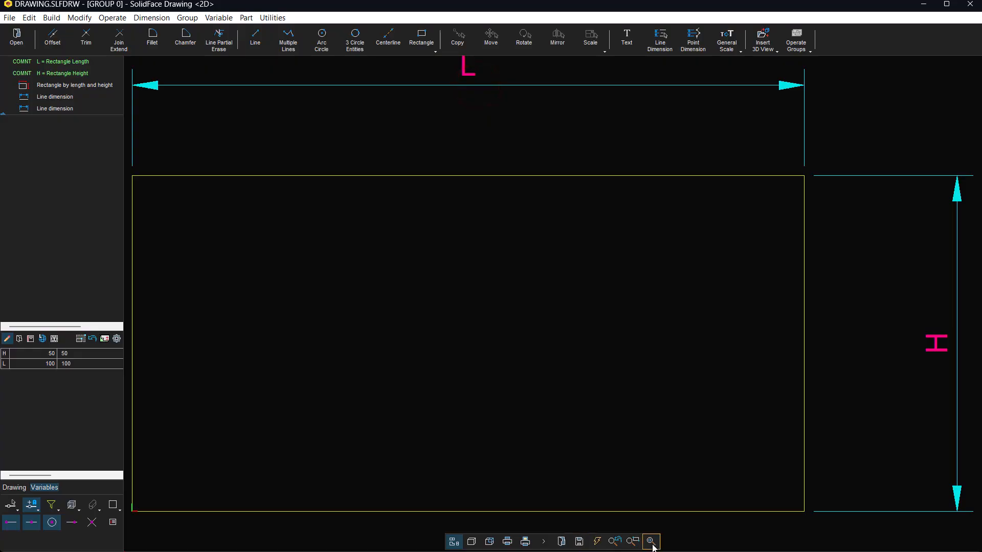
left_click(650, 541)
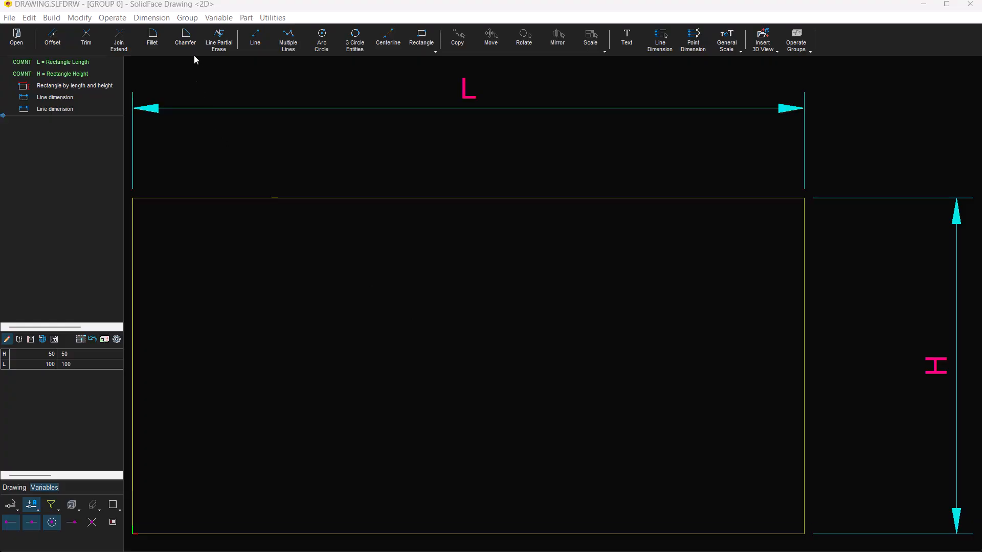
Insert the comment "Define L and H questions" at the end of the command list.
left_click(188, 17)
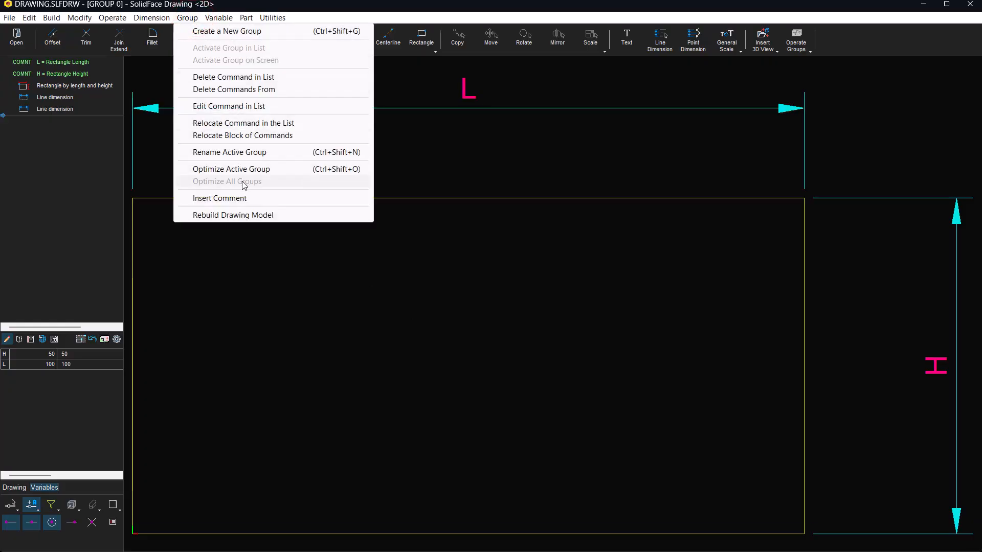
left_click(242, 198)
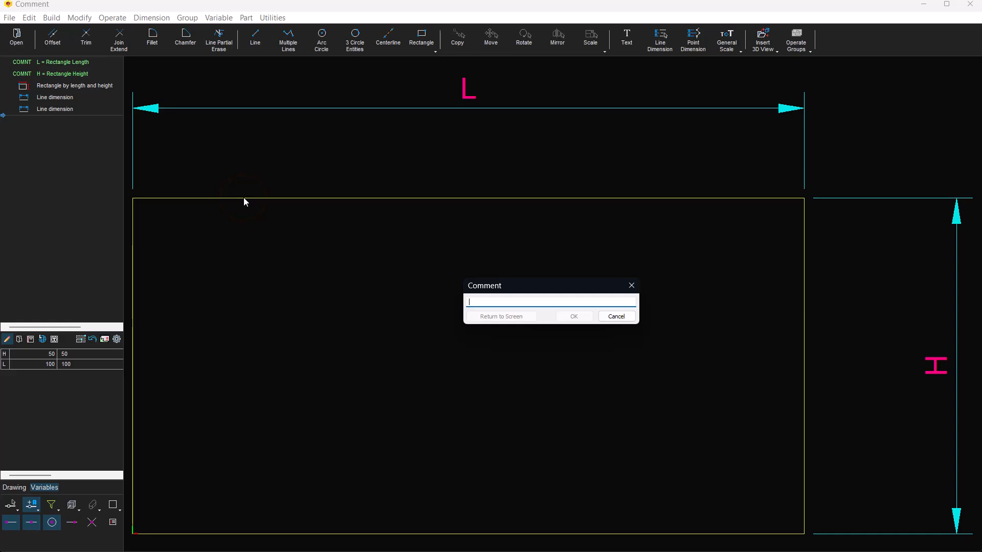
type("Define L and H questions")
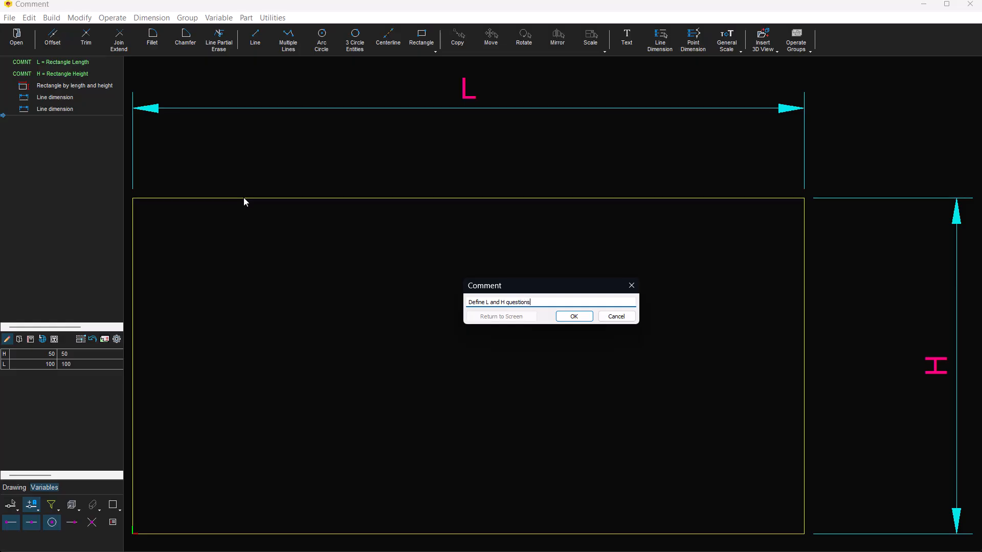
key("Return")
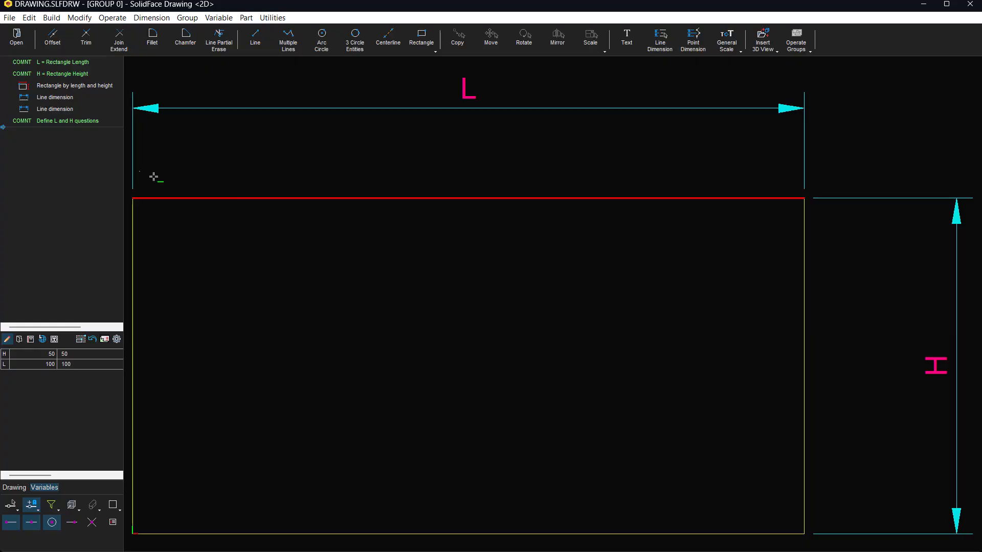
Associate variable L with the question "Set the length of the rectangle".
left_click(232, 17)
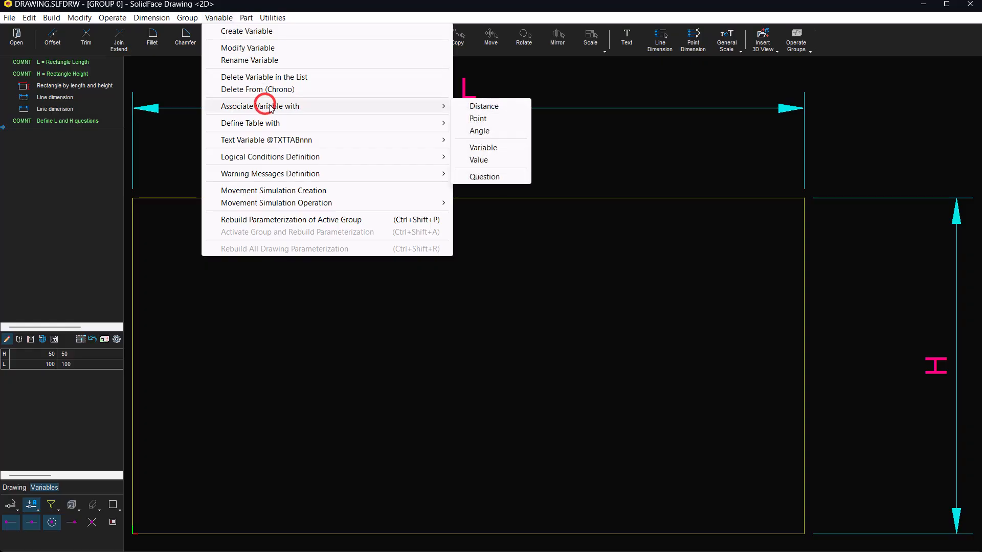
left_click(432, 106)
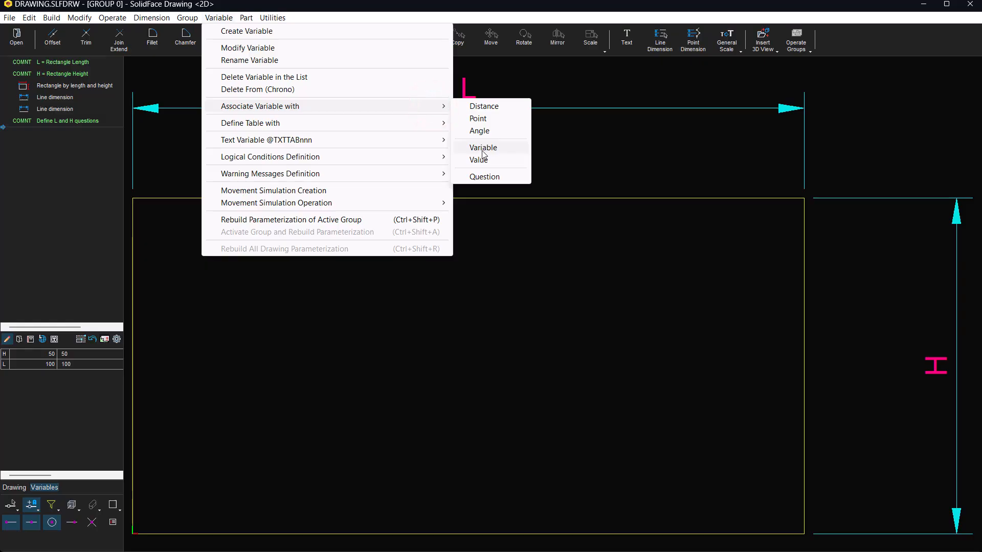
left_click(484, 177)
type("L")
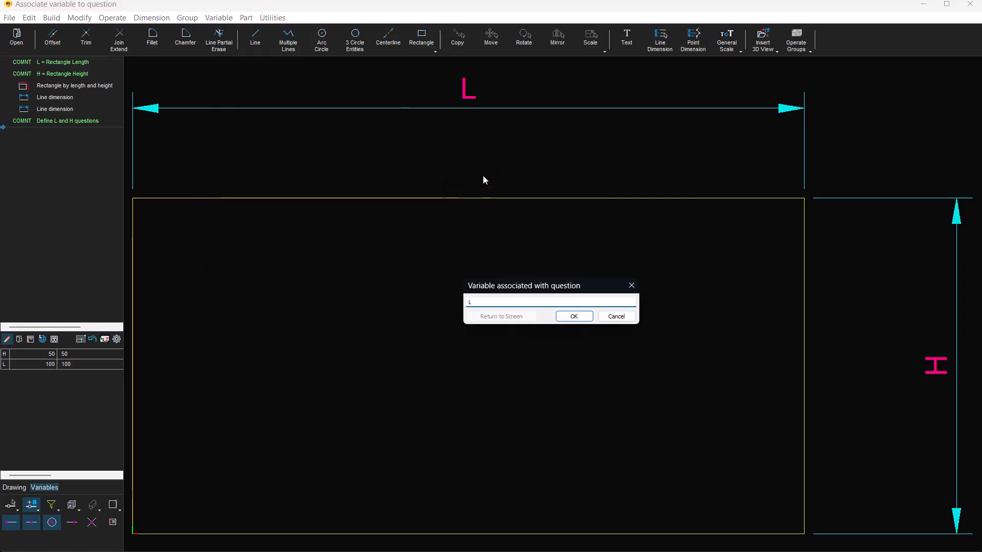
key("Return")
type("Set the length of the rectangle")
left_click(574, 319)
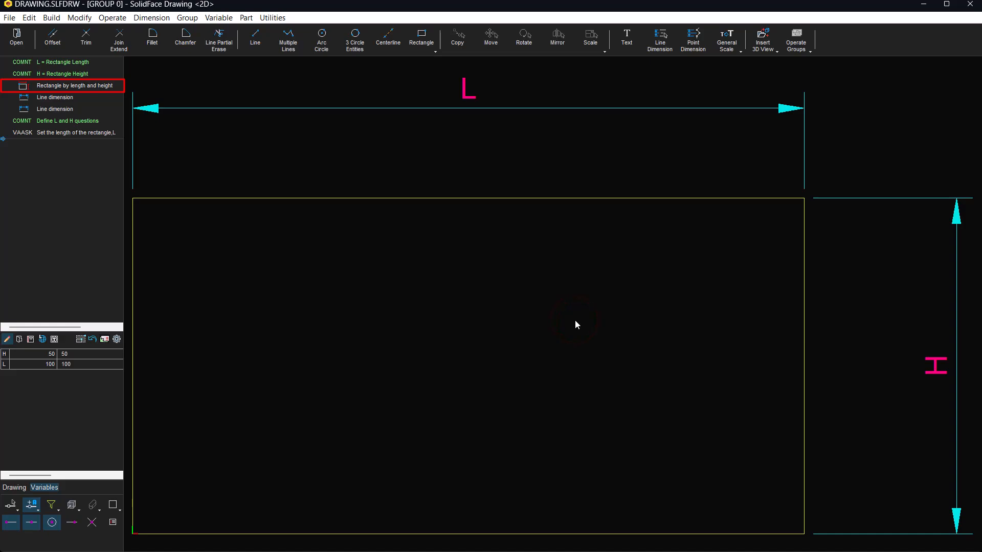
Associate variable H with the question "Set the height of the rectangle".
type("H")
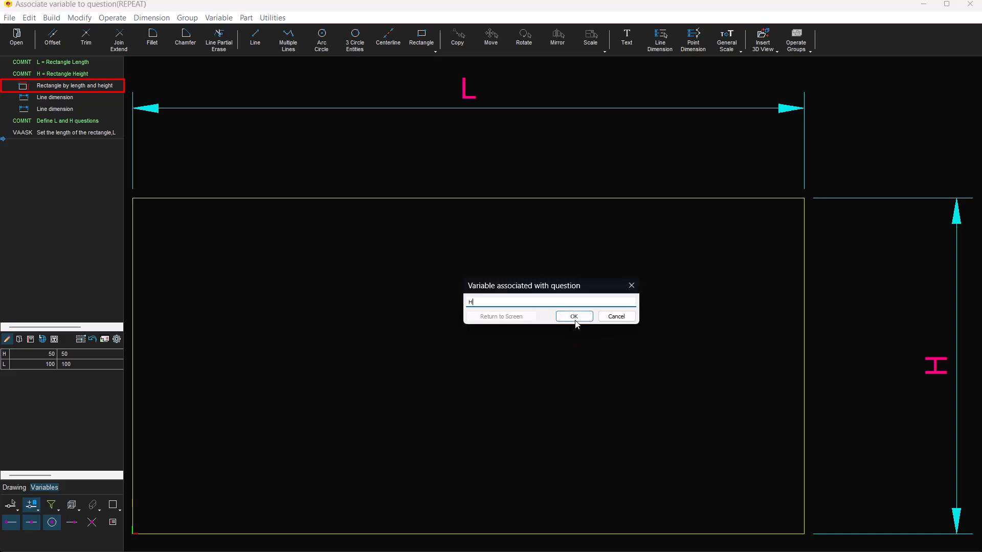
left_click(575, 317)
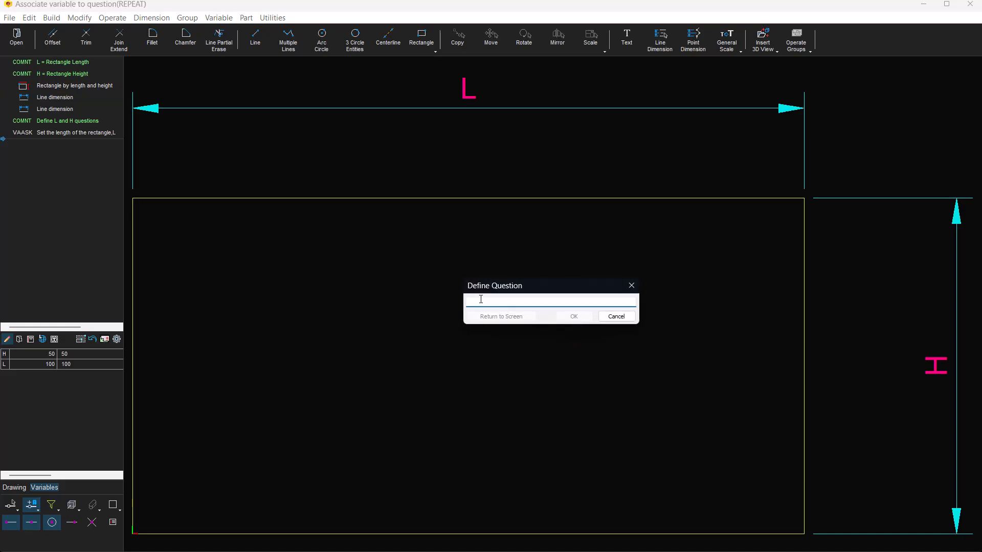
type("Set the height of the rectangle")
left_click(572, 317)
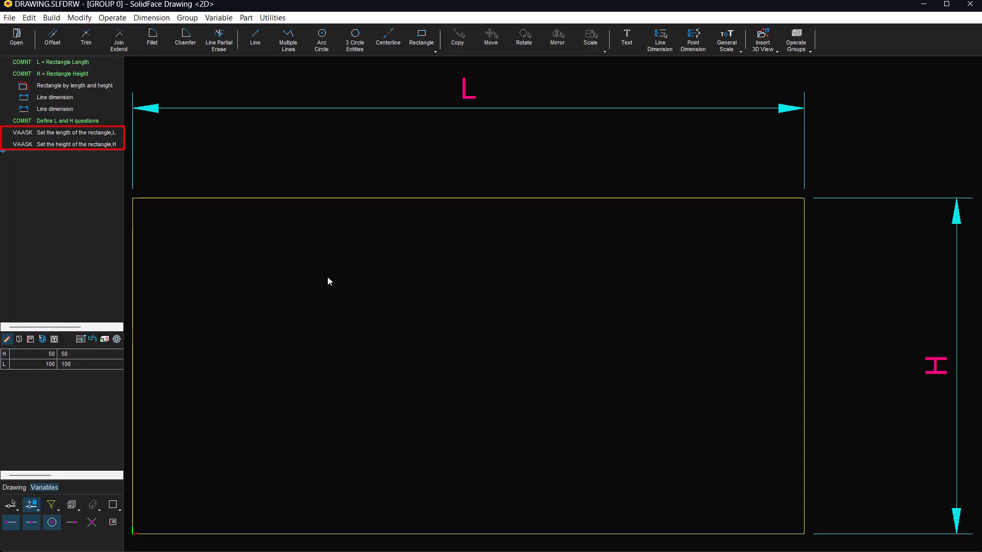
left_click(78, 133)
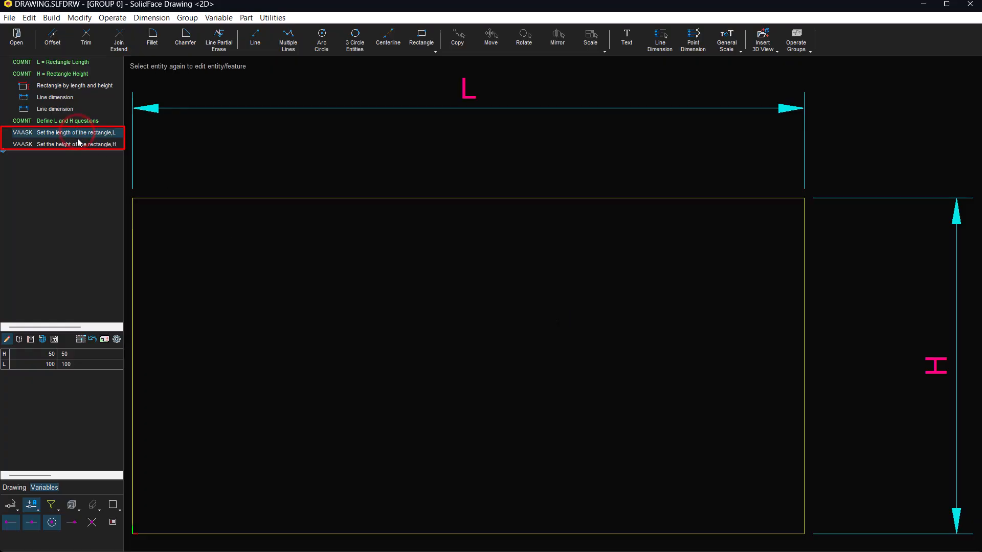
left_click(77, 145)
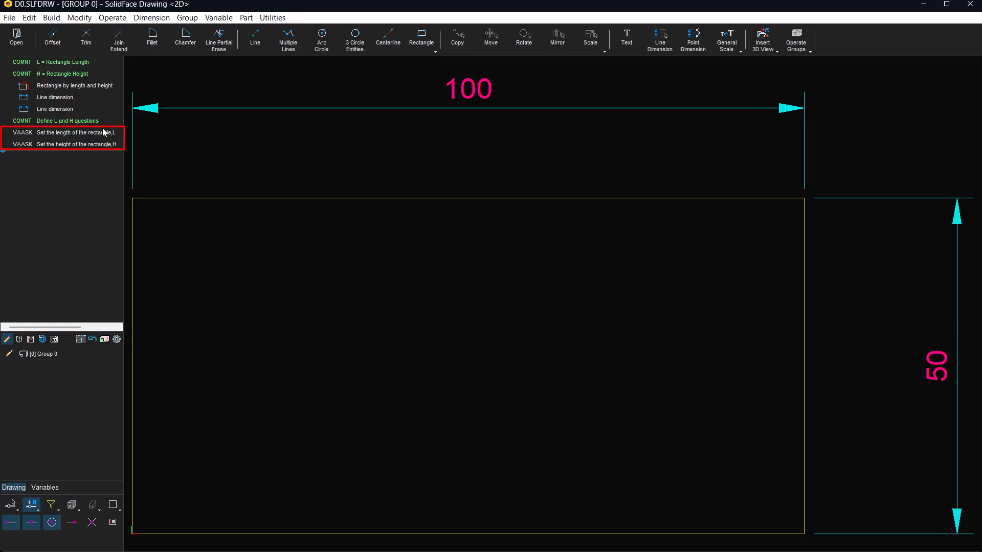
left_click(93, 87)
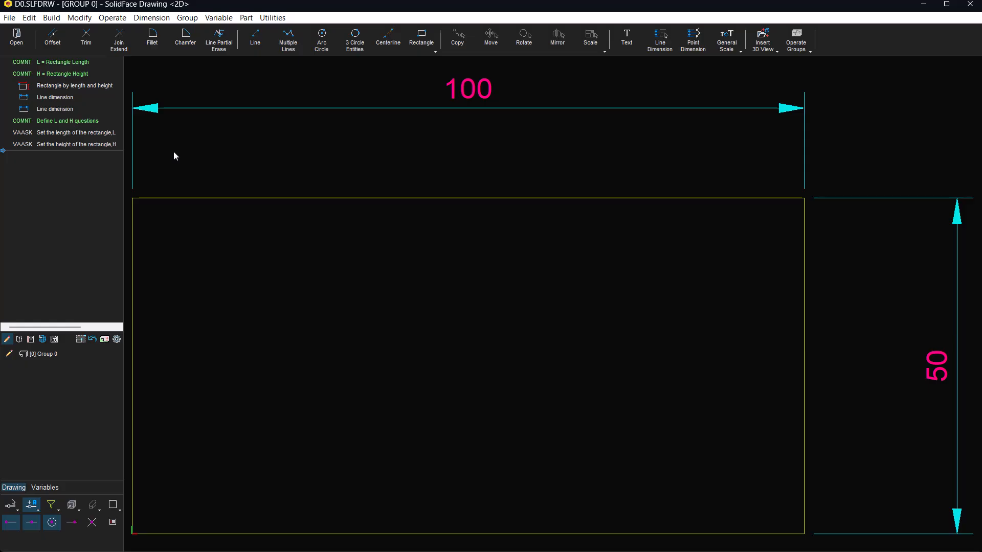
Relocate the command block from the "Define L and H questions" comment through the height question to before the rectangle command.
left_click(81, 122)
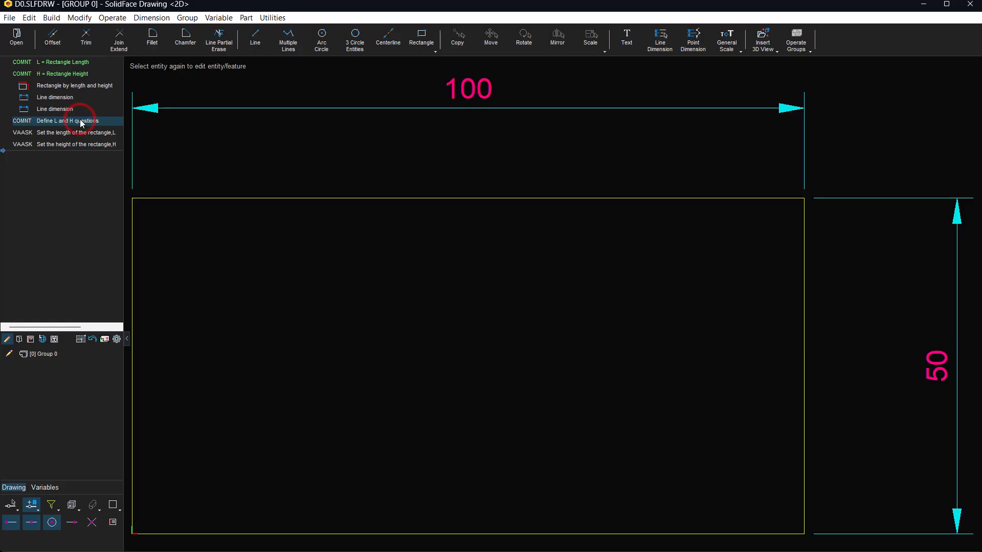
right_click(81, 121)
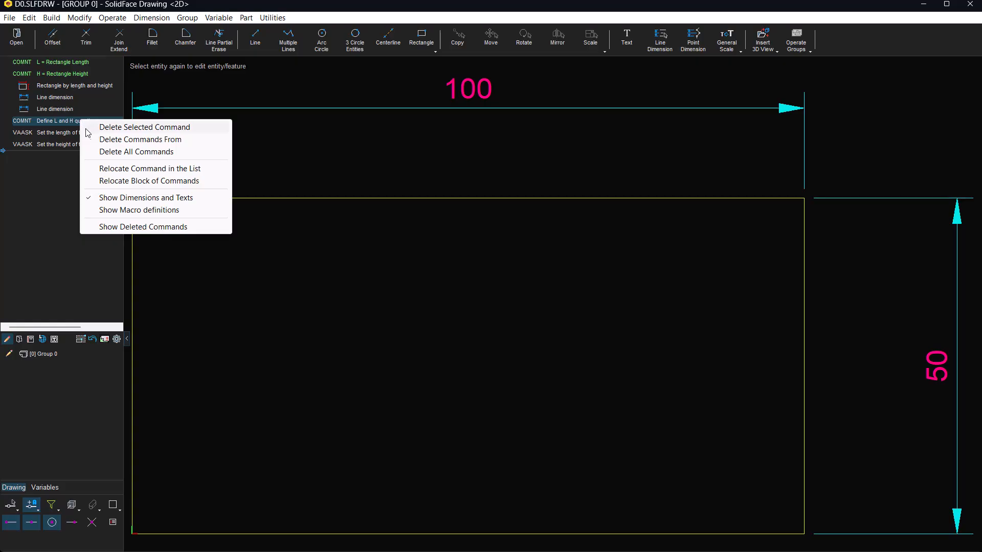
left_click(116, 181)
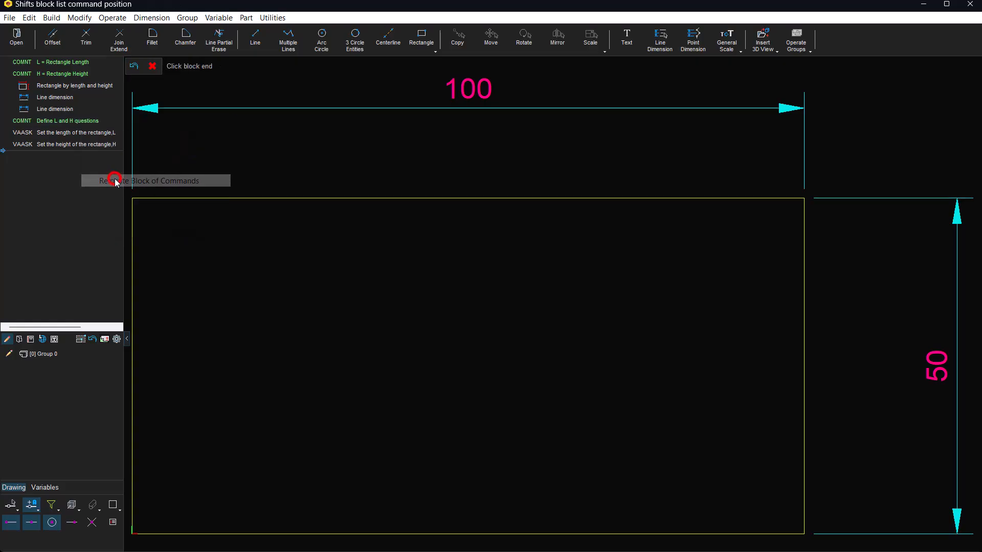
left_click(89, 146)
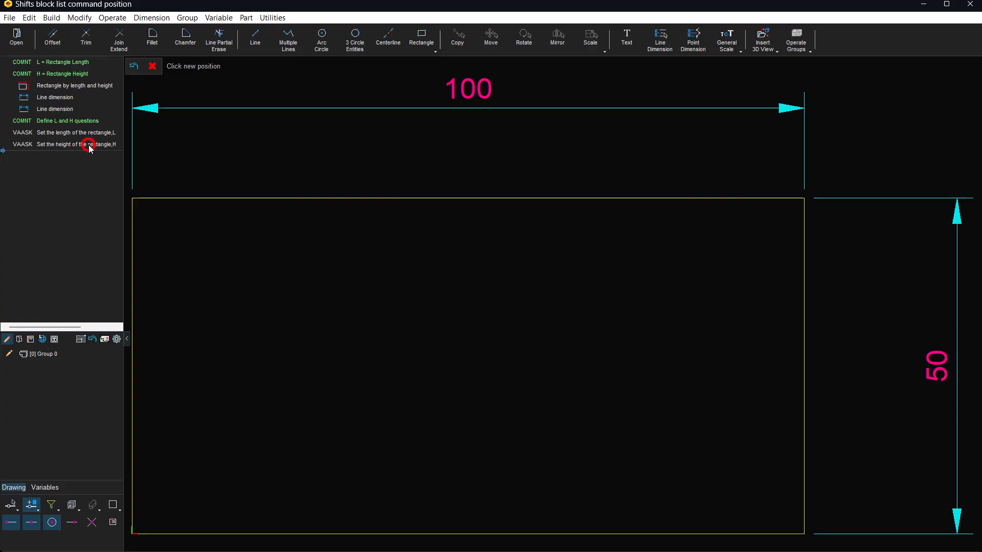
left_click(66, 86)
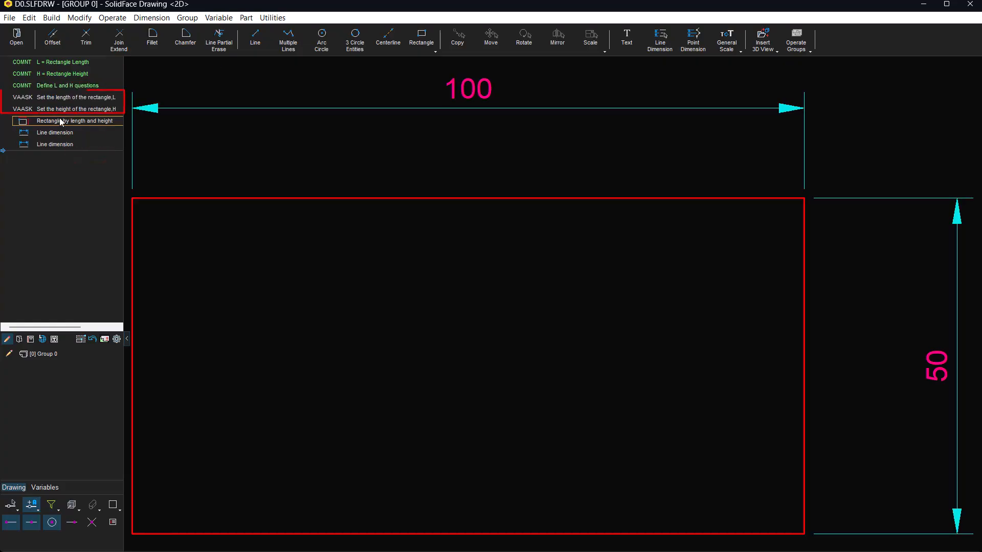
left_click(84, 97)
left_click(84, 109)
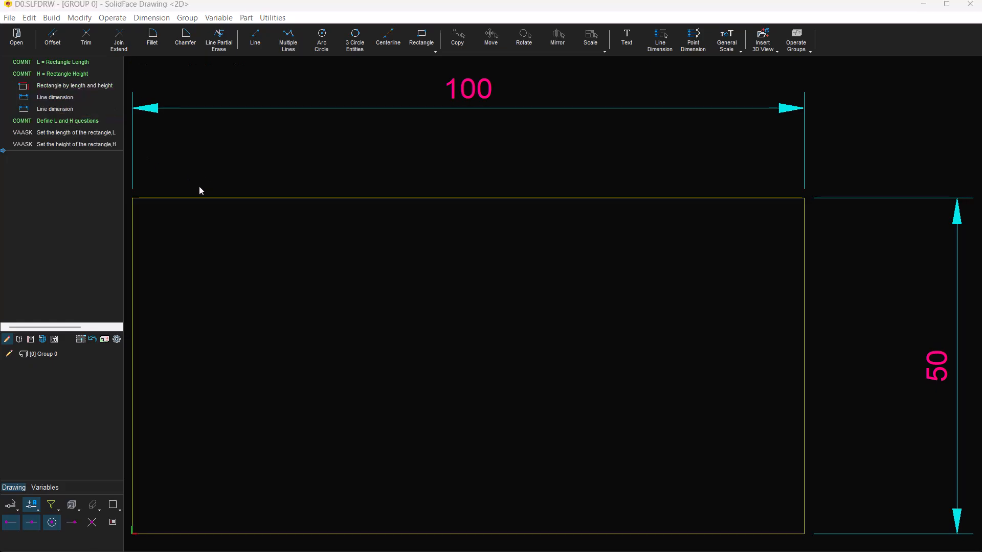
Show variable names on the dimensions and define the group as a 2D part with its reference point at the rectangle's lower-left corner.
left_click(117, 339)
left_click(166, 345)
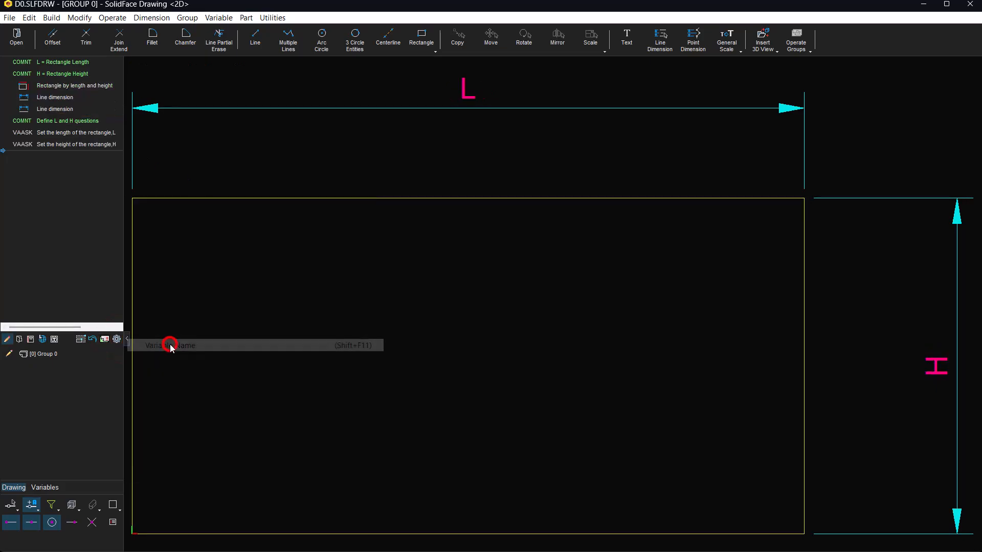
left_click(247, 17)
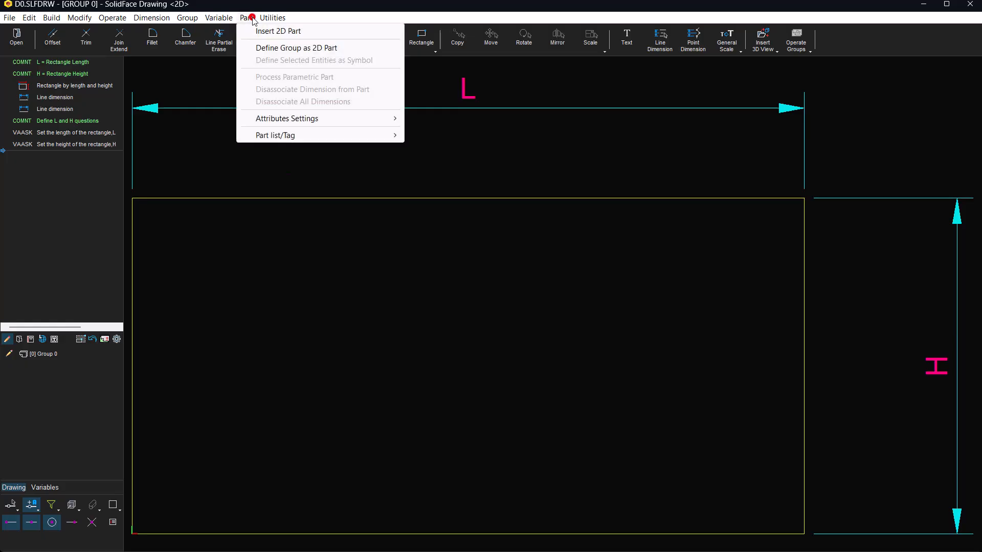
left_click(268, 47)
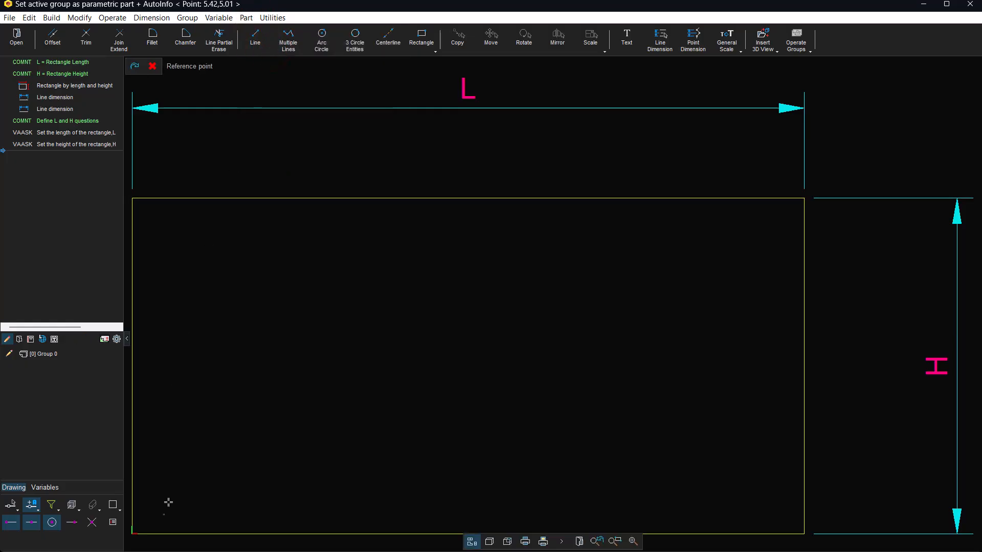
left_click(156, 538)
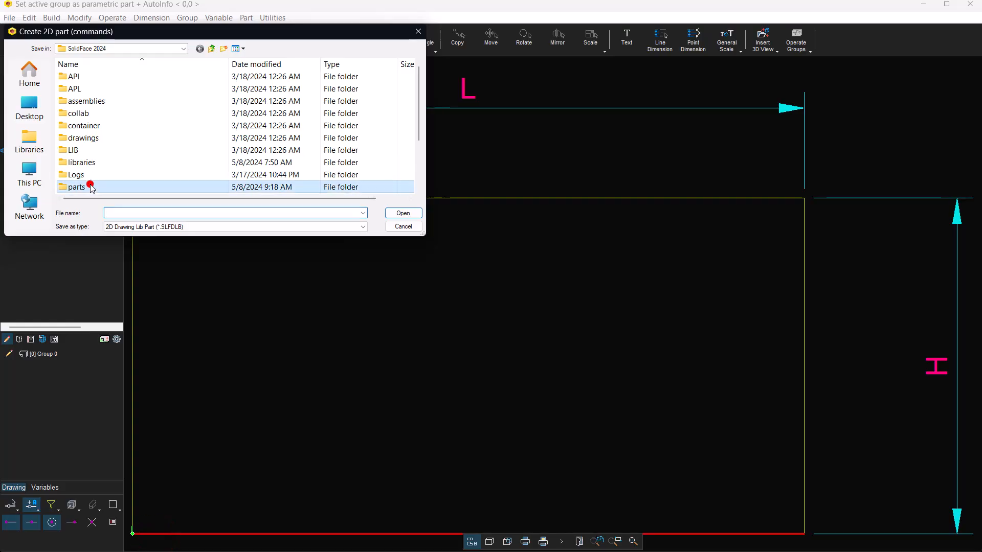
Save the 2D part as PD0 in the parts folder with the description "Parametric Rectangle D0".
double_click(90, 187)
left_click(149, 210)
type("PD0")
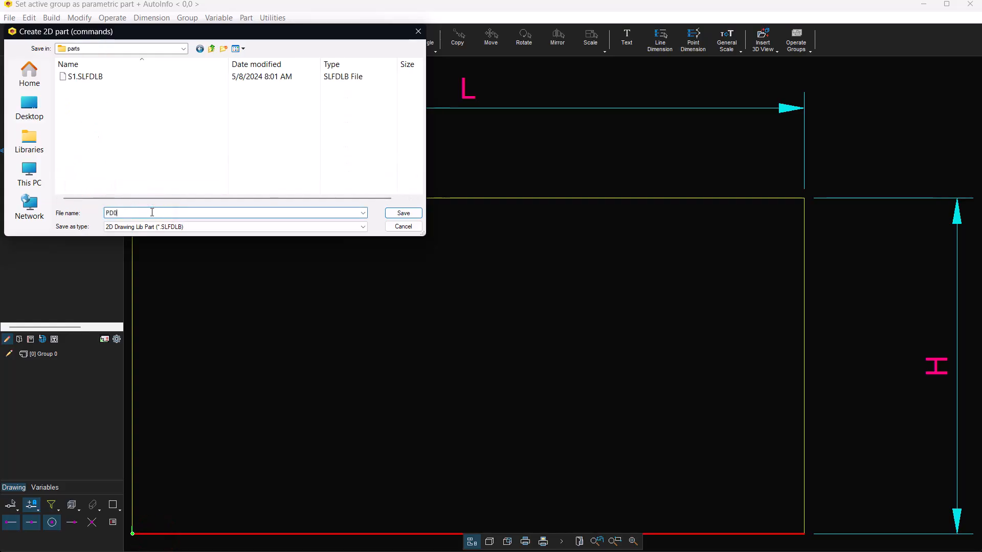
key("Return")
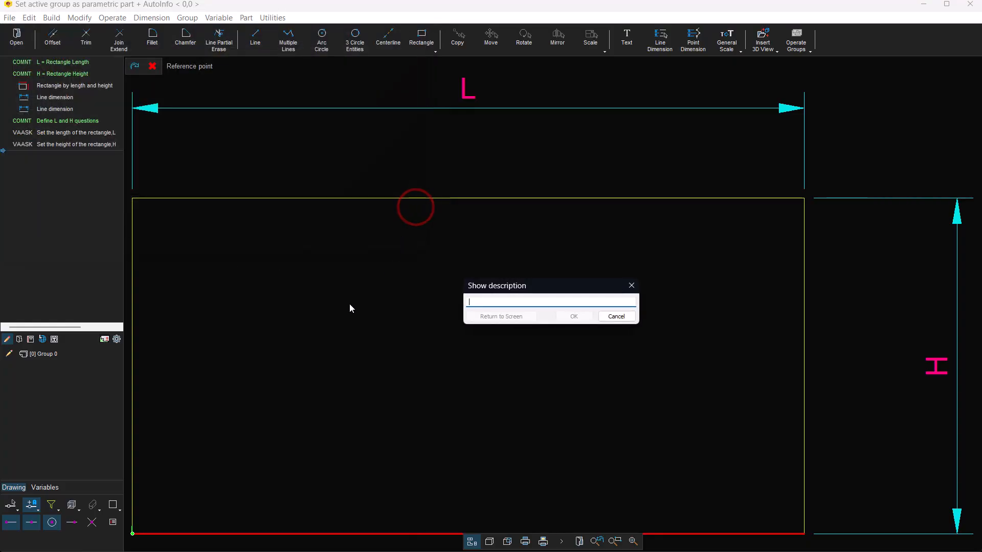
type("Para")
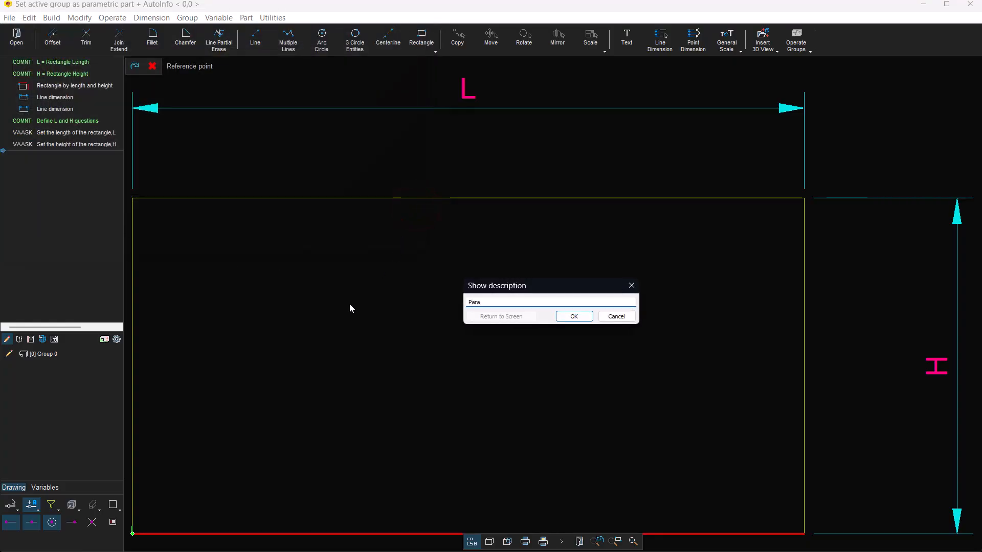
type("metric Rectangle")
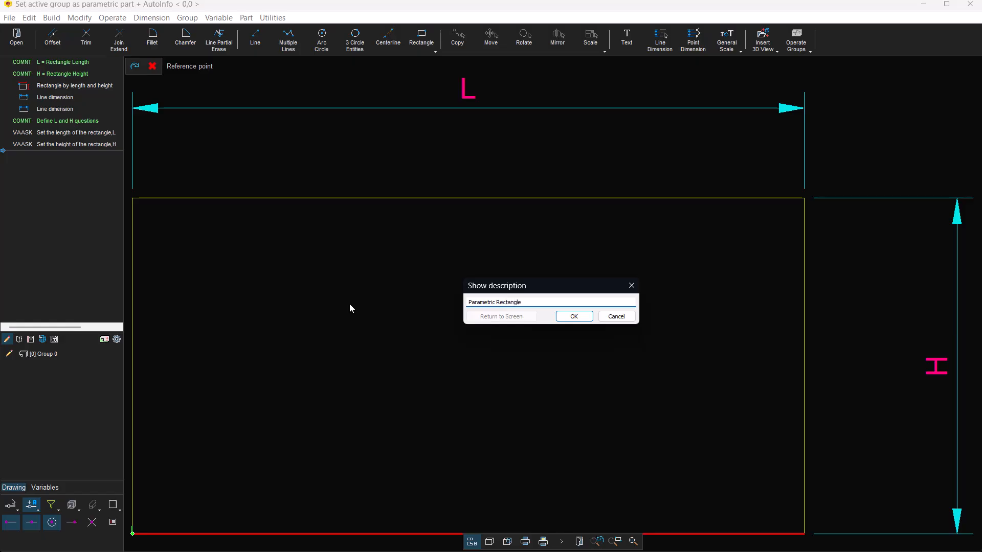
type(" D0")
left_click(574, 316)
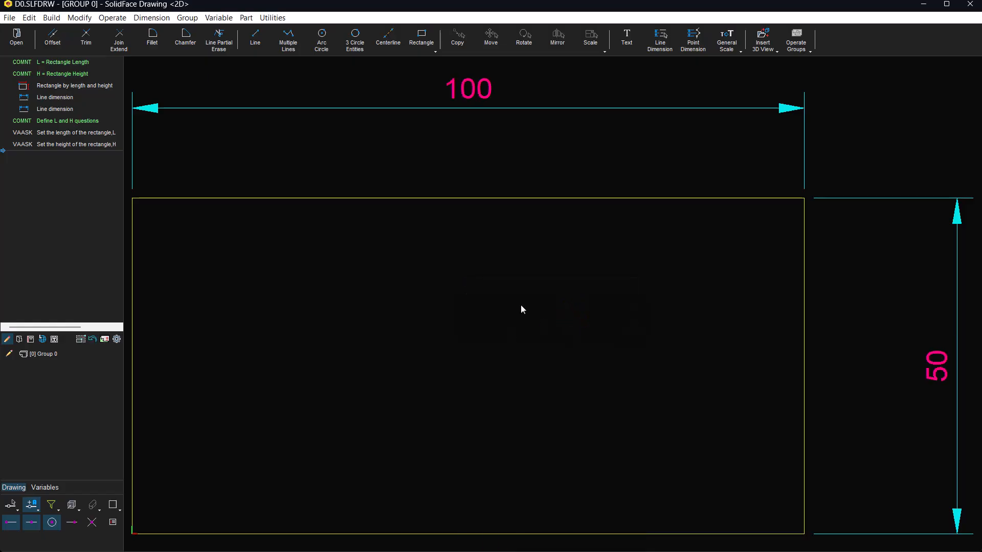
Open the R0 drawing and choose the library file PD0 from the parts folder as the 2D part to insert.
left_click(10, 19)
left_click(82, 301)
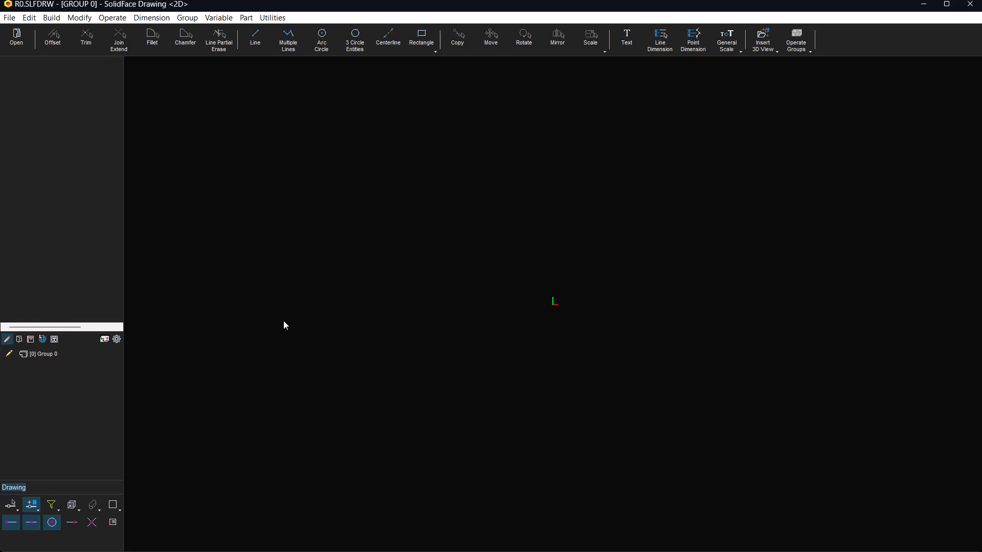
left_click(246, 17)
left_click(260, 32)
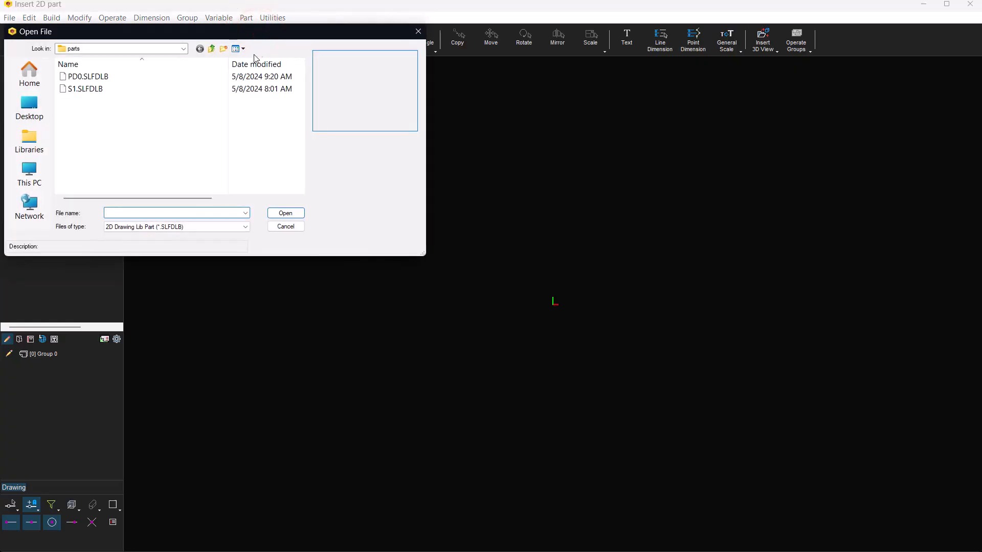
left_click(124, 77)
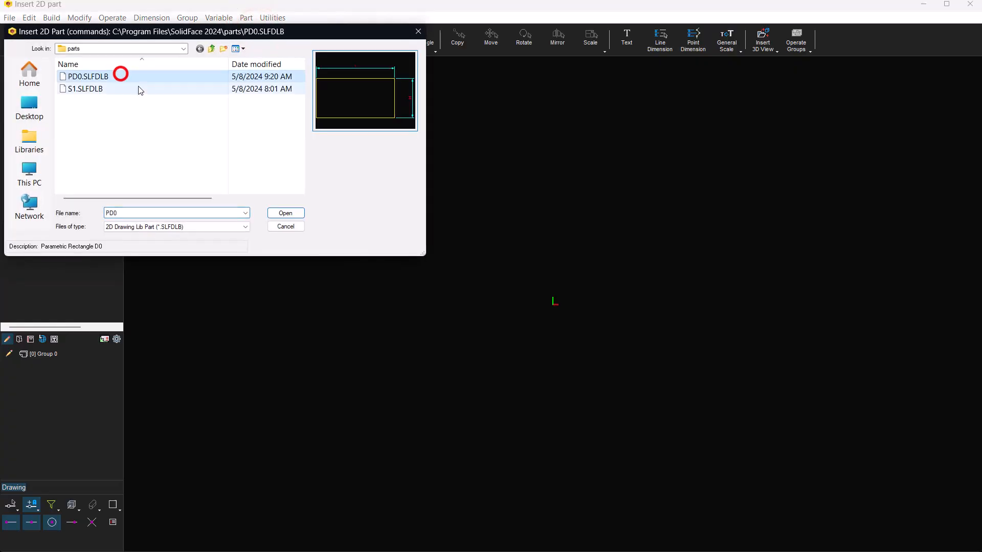
left_click(280, 215)
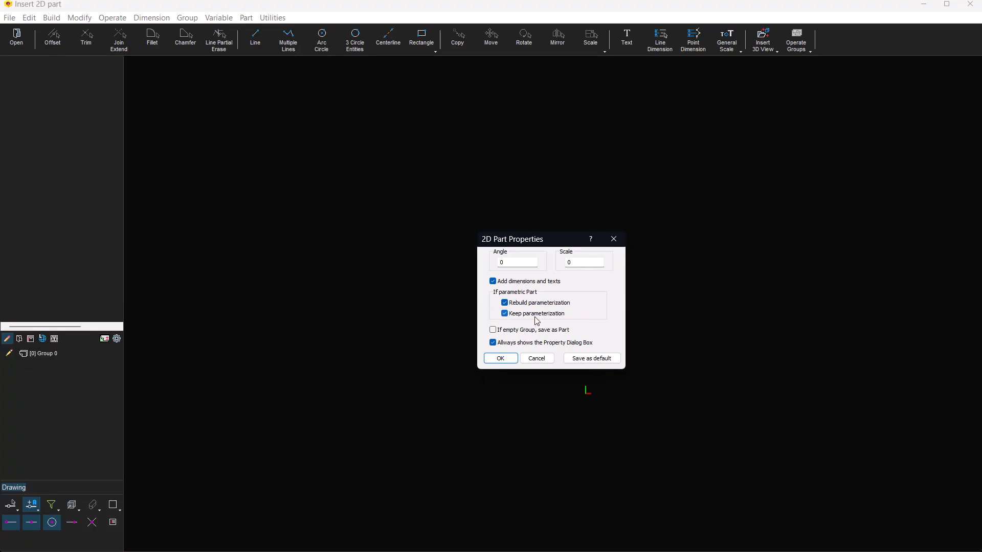
Enable saving the empty group as a part and insert the rectangle at the origin with length 80 and height 40.
left_click(492, 330)
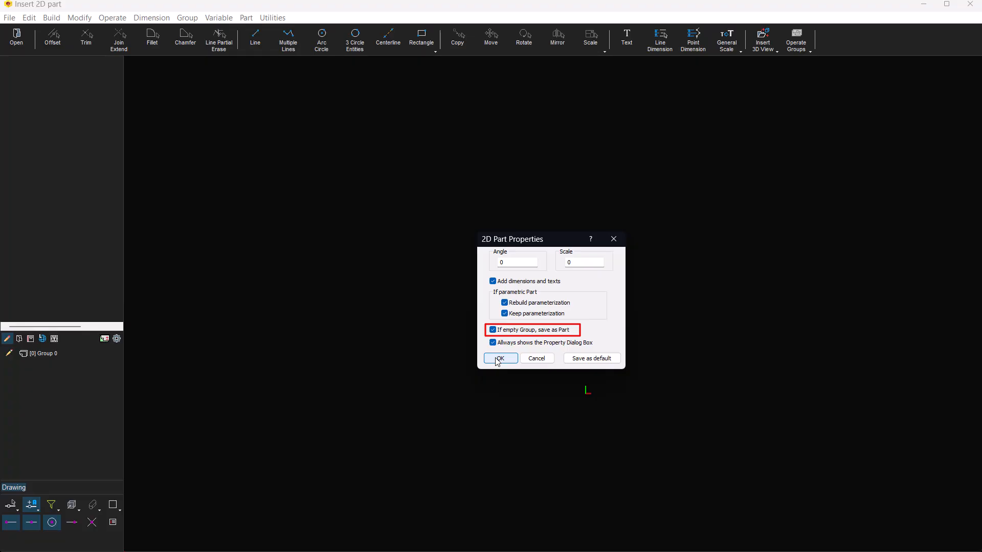
left_click(497, 359)
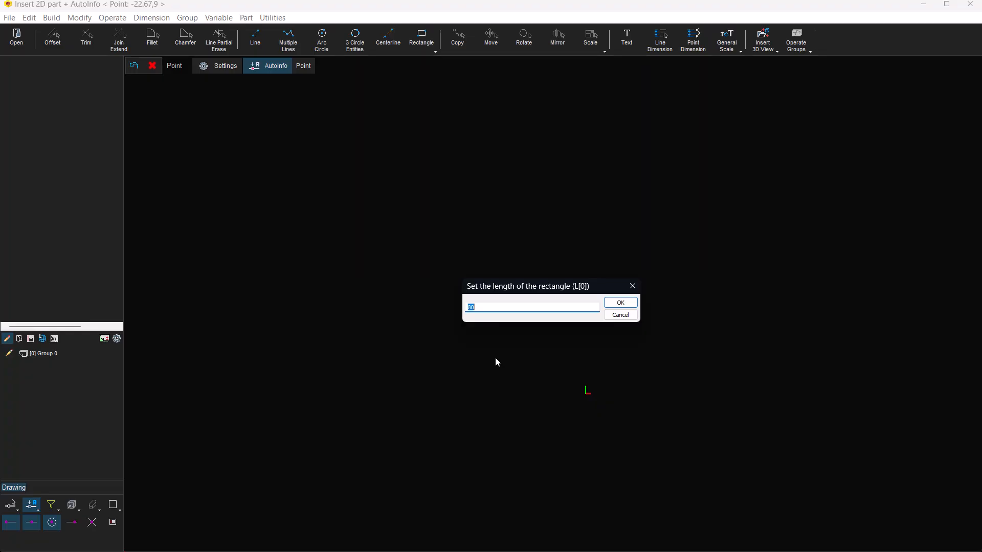
left_click(625, 303)
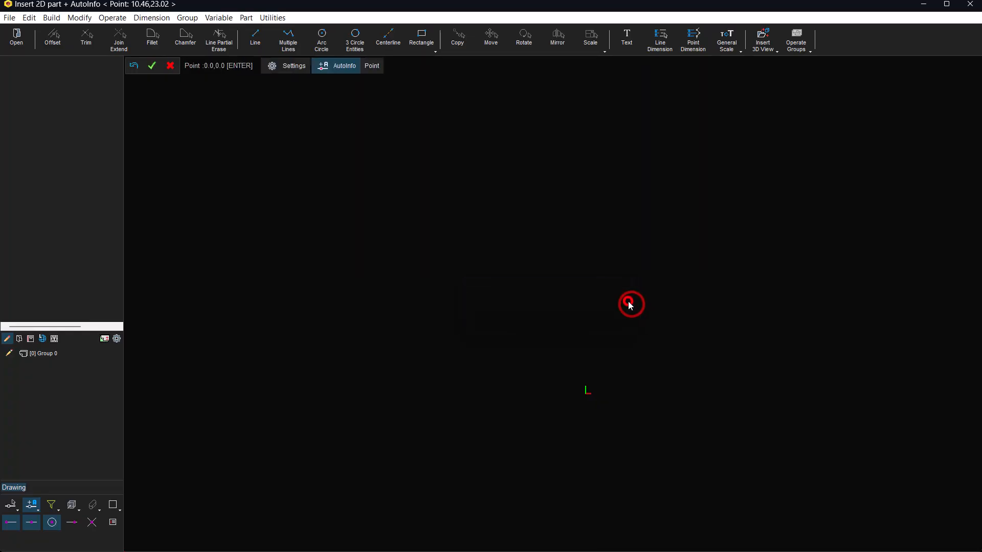
left_click(585, 394)
left_click(648, 538)
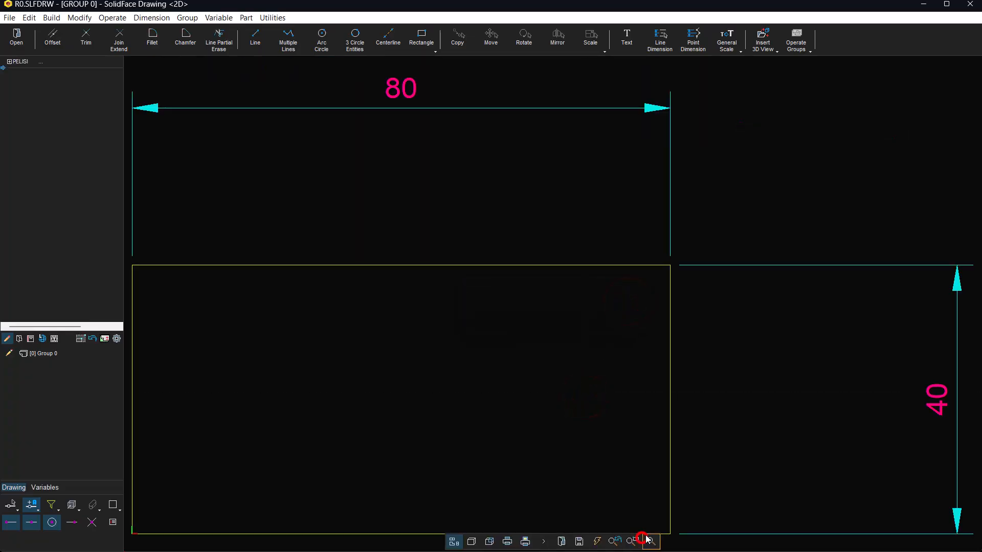
Display variable names on the dimensions, bring up the variables list, and switch the dimension display to variable name with value.
left_click(116, 339)
left_click(161, 340)
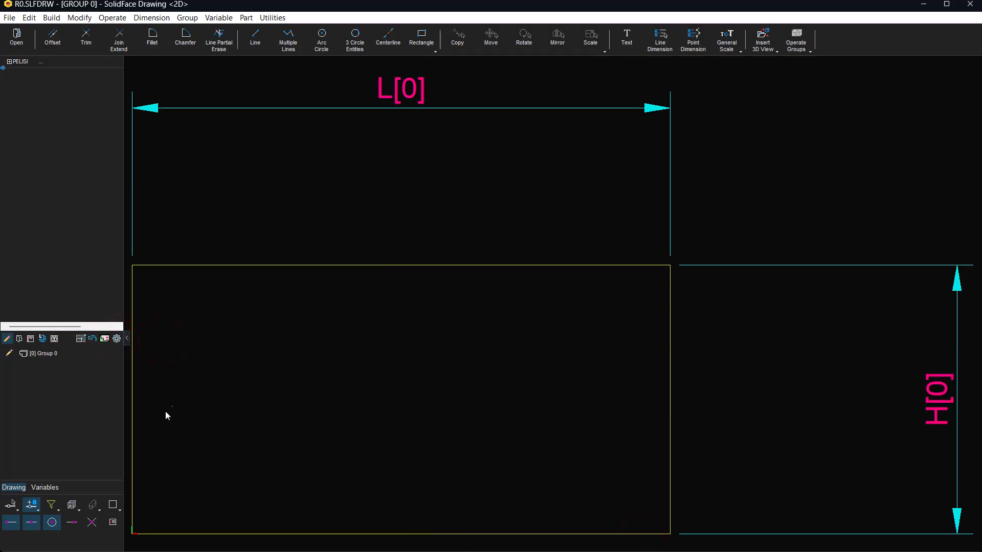
left_click(45, 487)
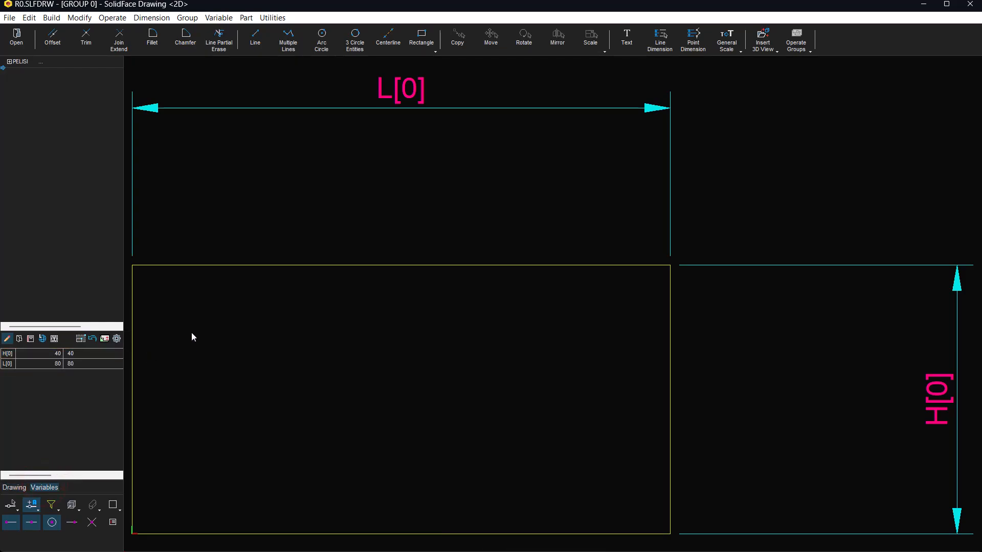
left_click(116, 338)
left_click(169, 356)
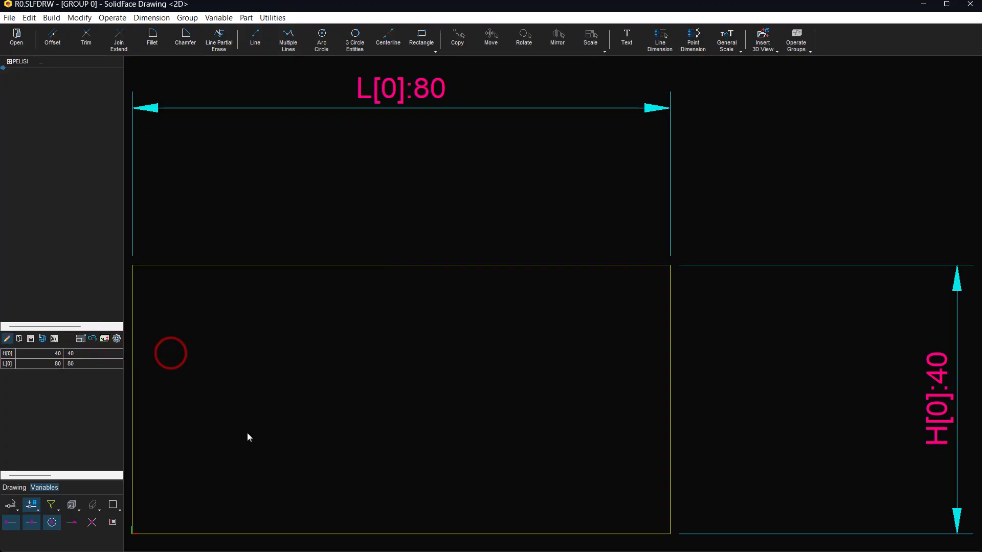
Set variable L[0] to 100, declining to process the group's parametric association.
double_click(103, 365)
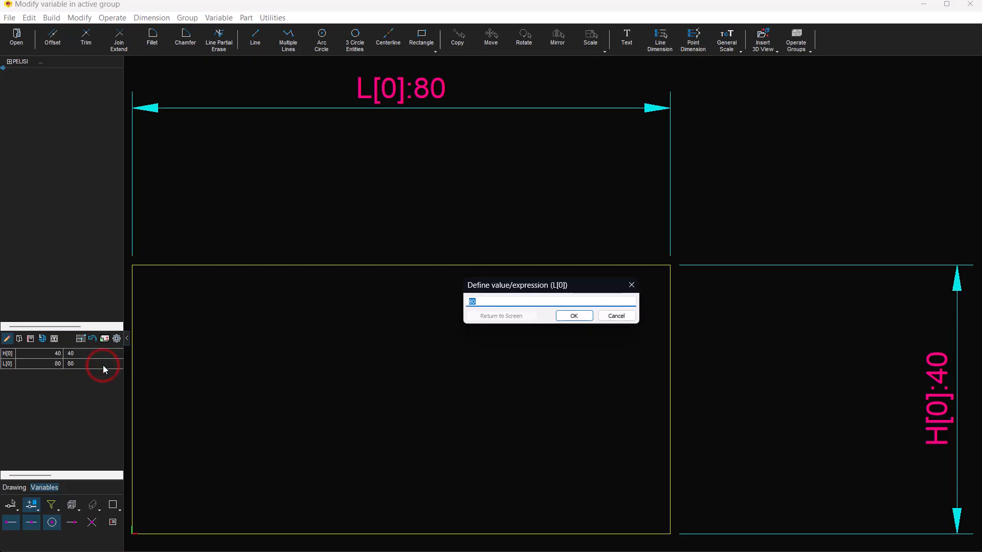
type("1")
left_click(588, 315)
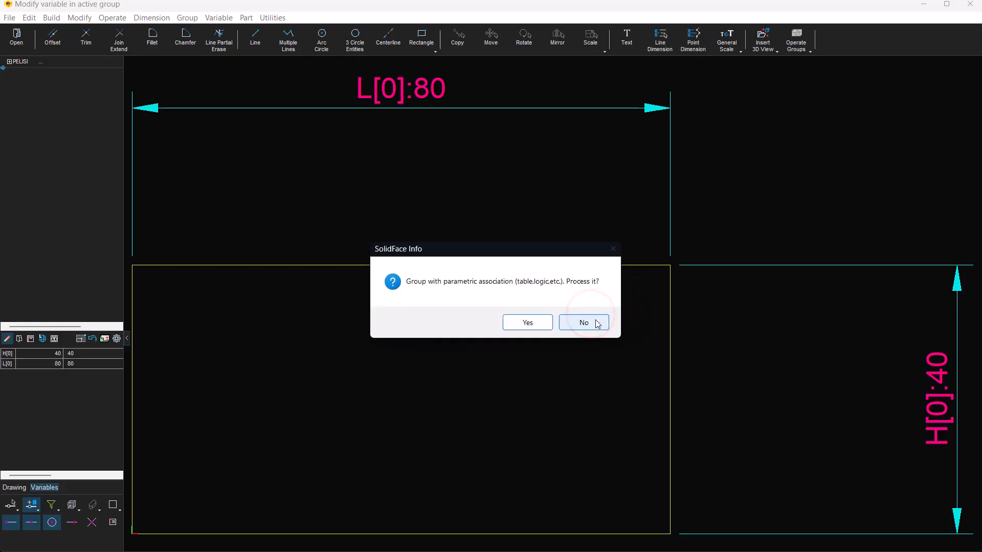
left_click(595, 322)
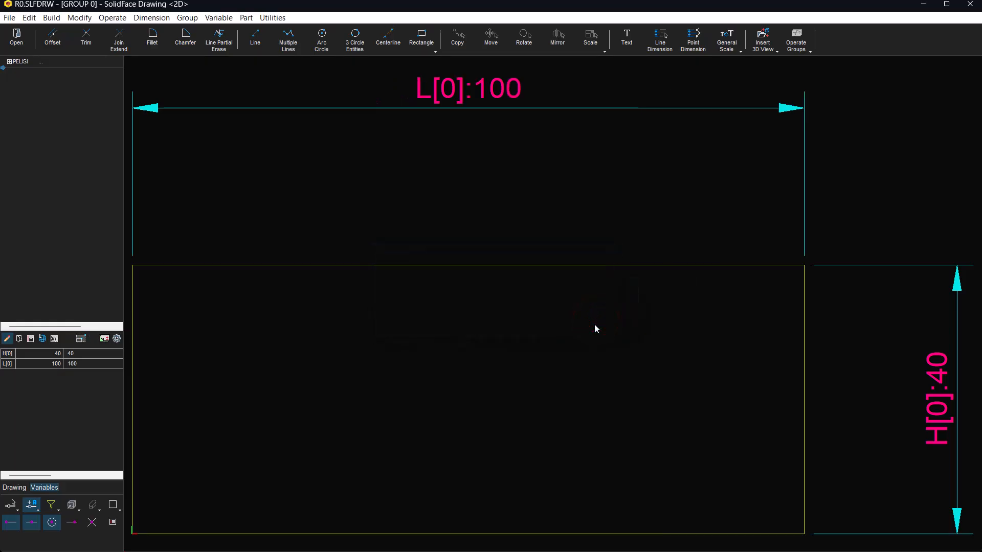
Switch the dimension display to variable names only, and change it to show the variable values.
left_click(116, 339)
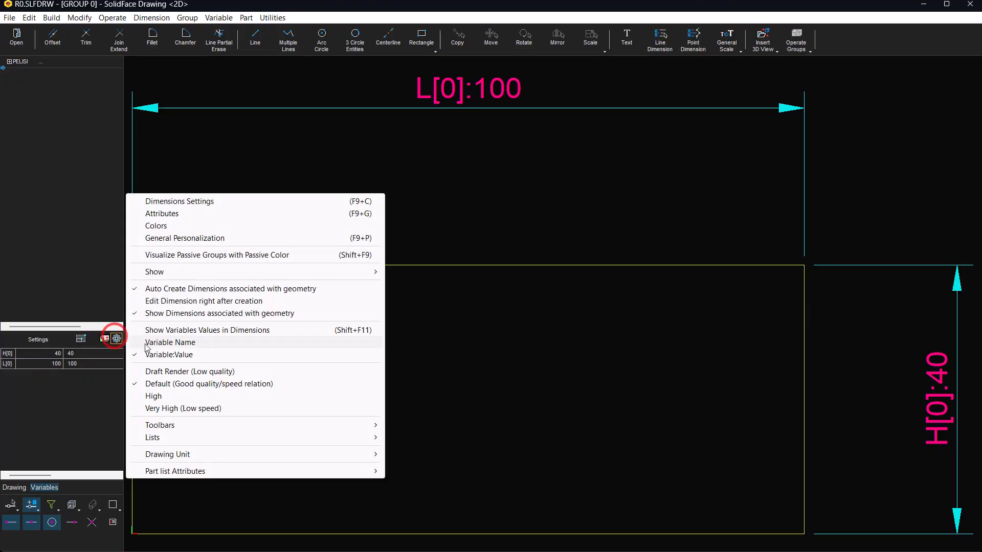
left_click(162, 343)
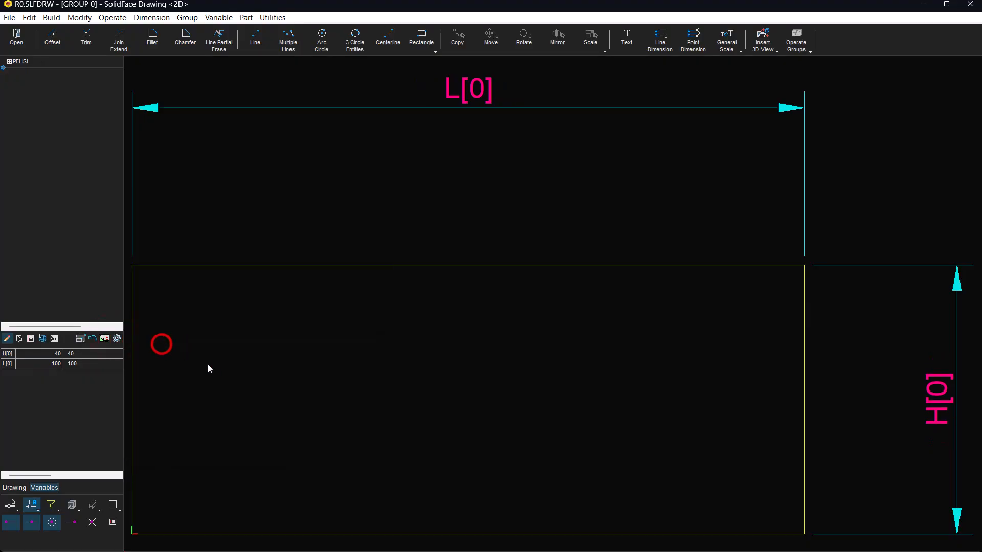
left_click(117, 338)
left_click(174, 334)
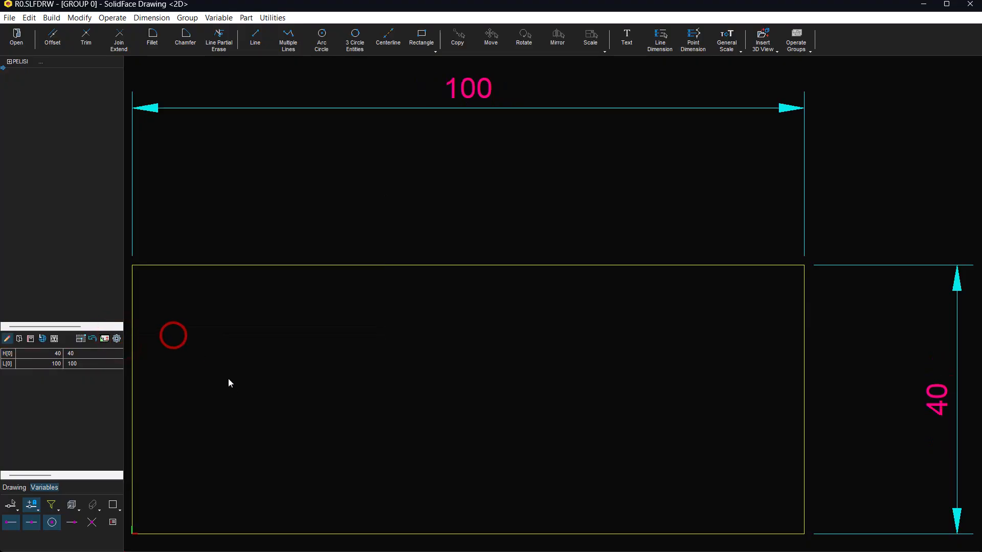